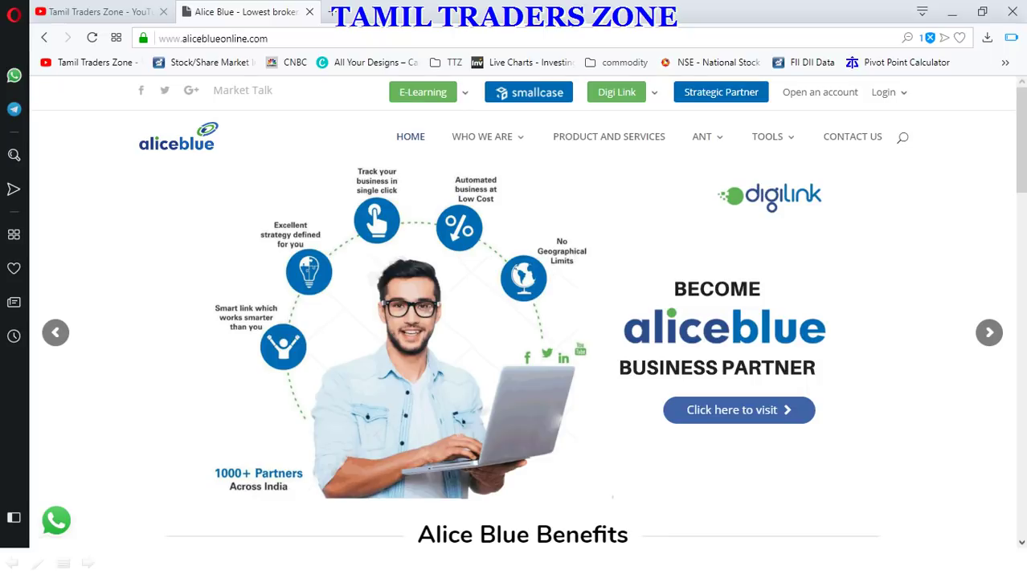
- Switch from the Alice Blue website in the browser to the blank Excel workbook Book1
click(112, 12)
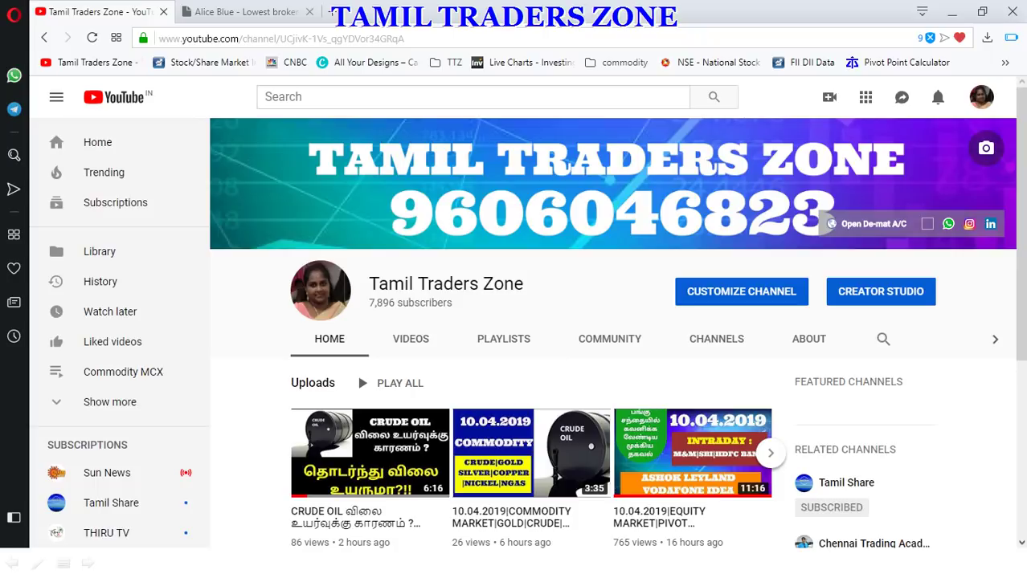
click(241, 12)
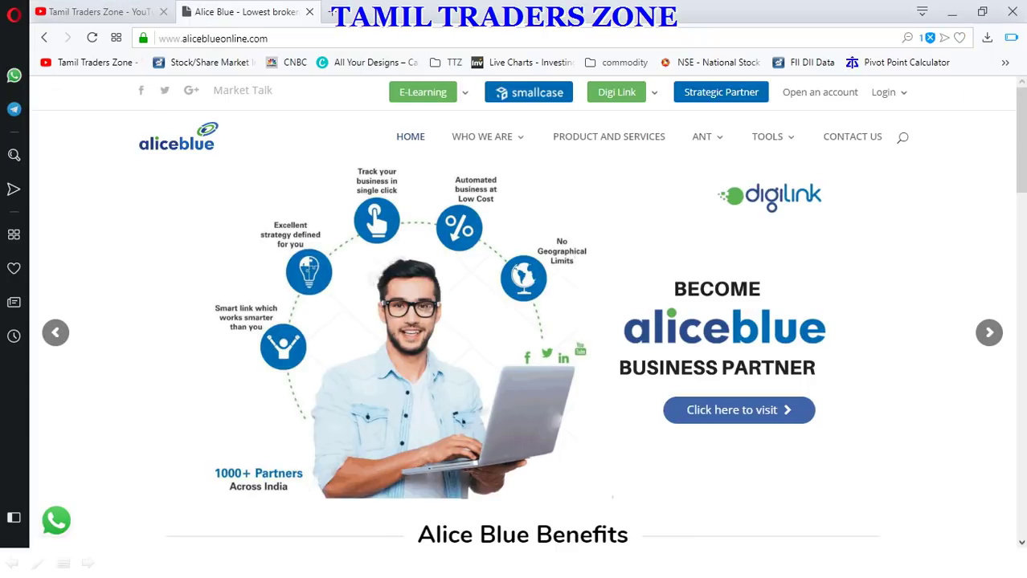
key(alt+Tab)
key(alt+Tab)
key(alt+Tab)
key(alt+Tab)
key(alt+Tab)
key(alt+Tab)
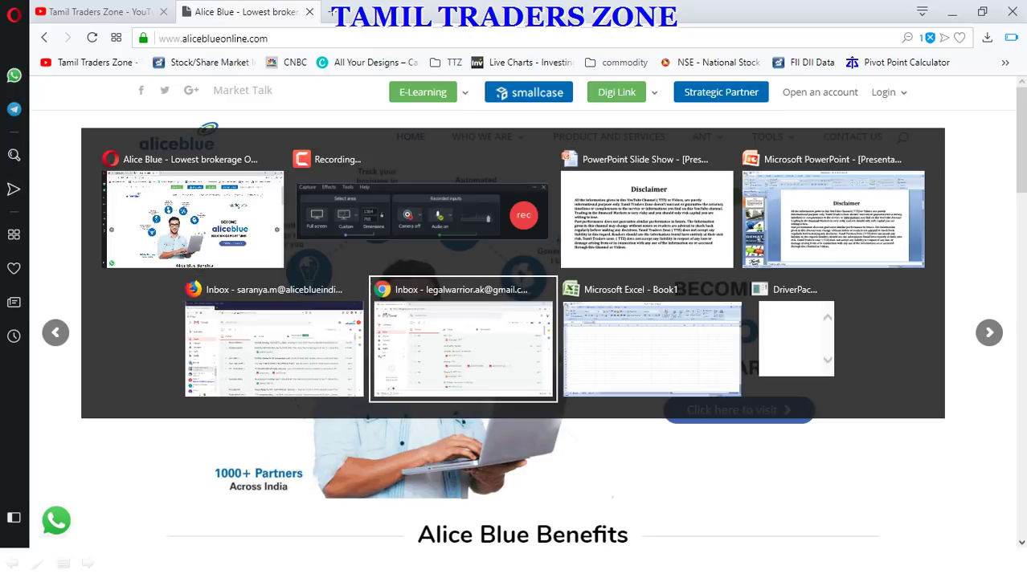
key(Escape)
key(alt+Tab)
- Enter ACCOUNT OPENING, EQUITY, F&o, COMMODITY and 500 across D3:H3 and fit column G's width to its text
click(209, 179)
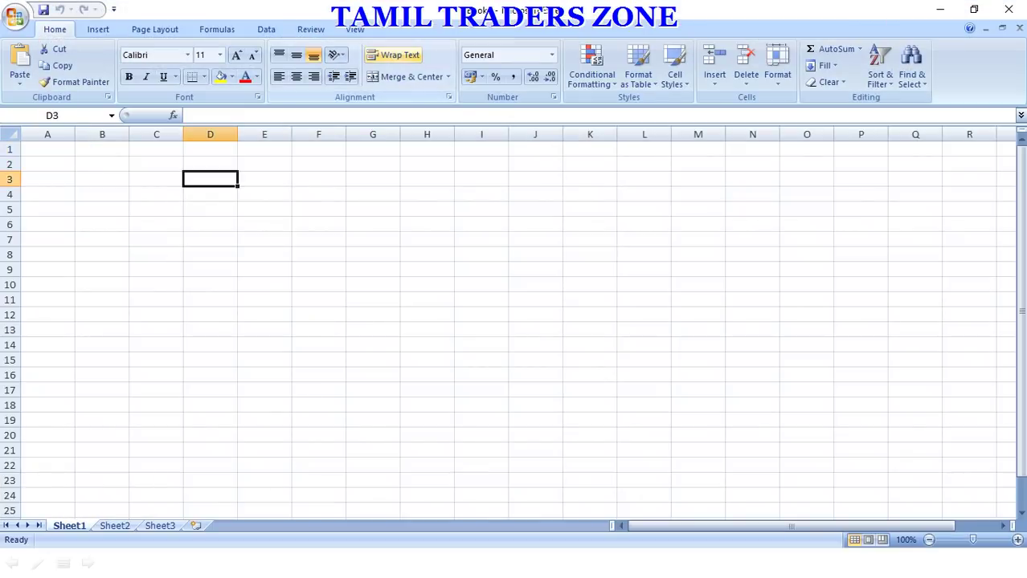
text(ACCOUNT)
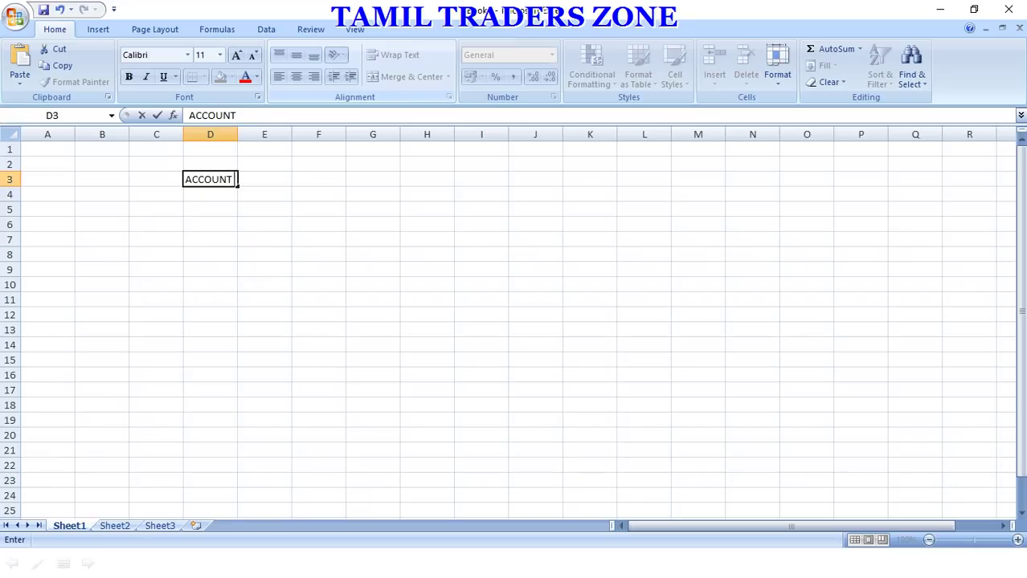
text( OPENING)
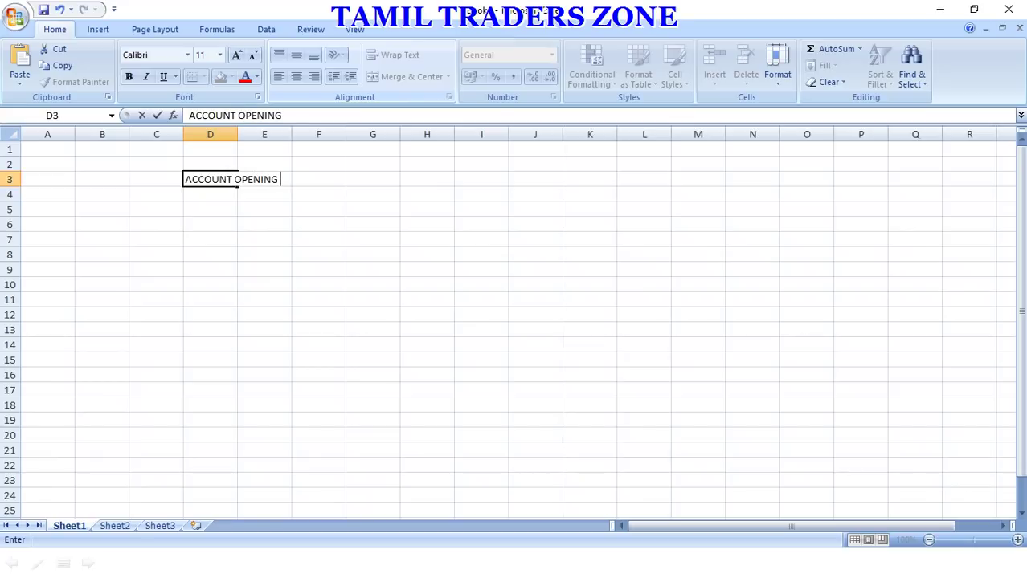
key(Tab)
text(EQUITY)
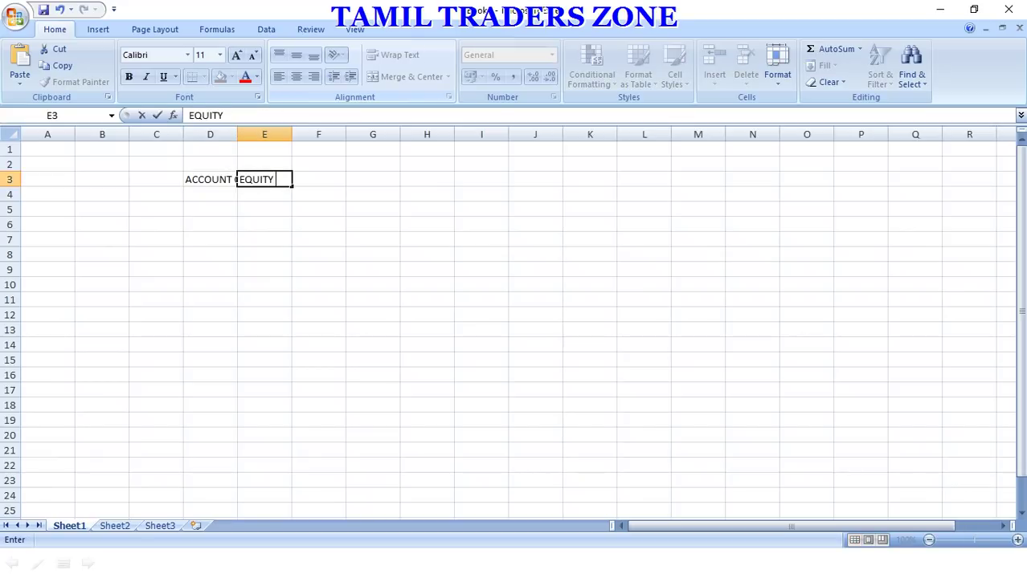
key(Tab)
text(F&o)
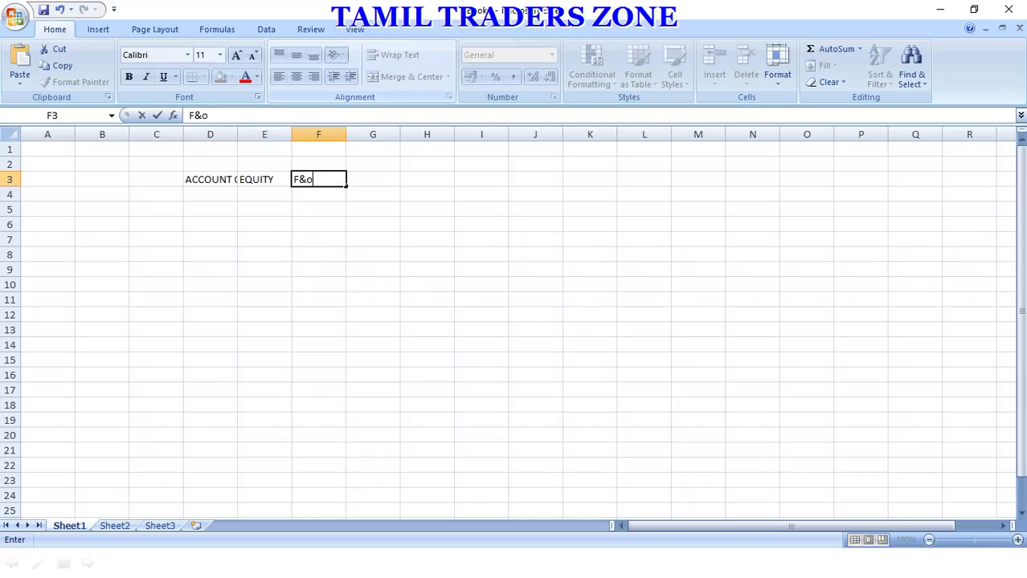
key(Tab)
text(COMMODITY)
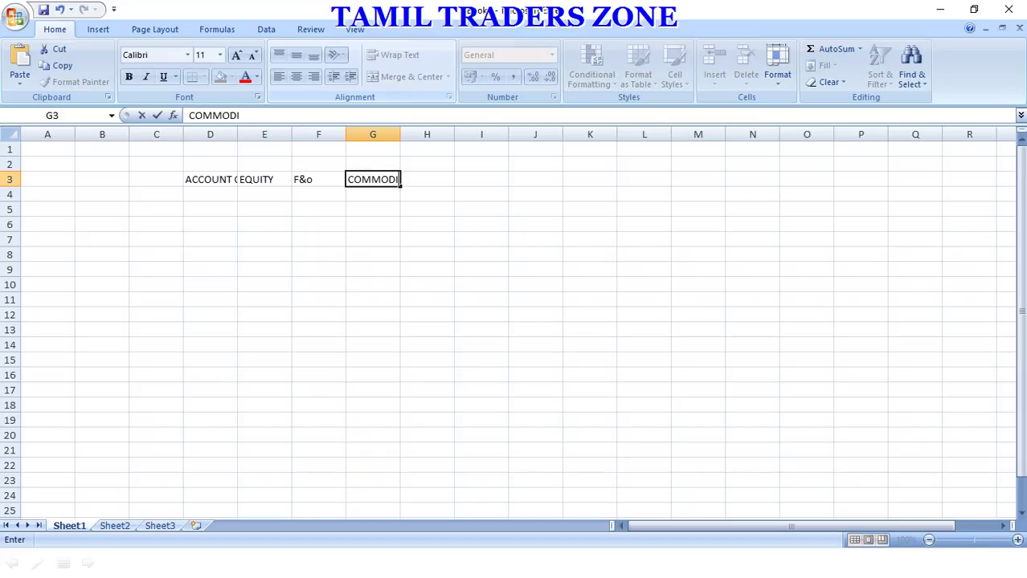
key(Tab)
text(500)
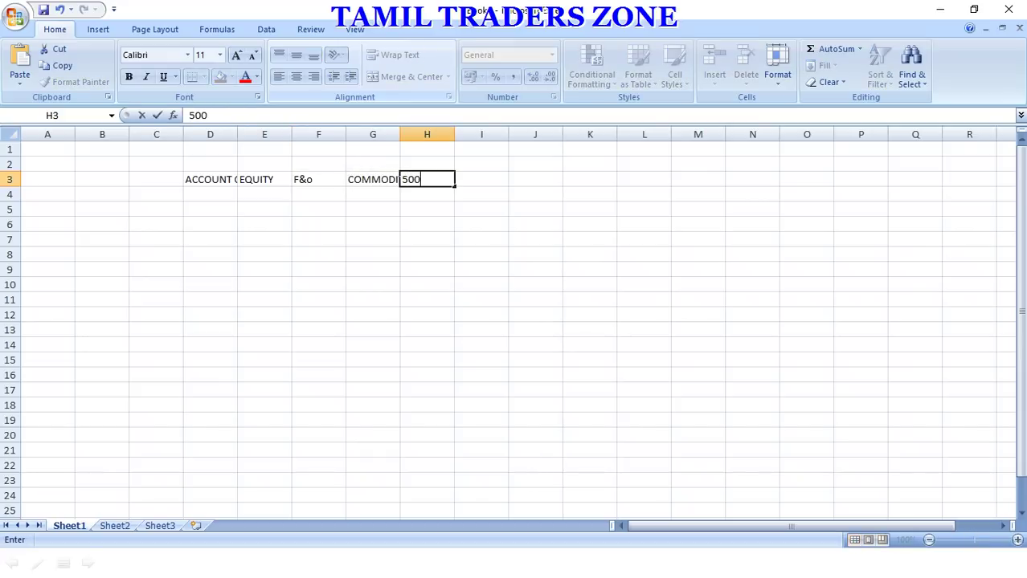
key(Return)
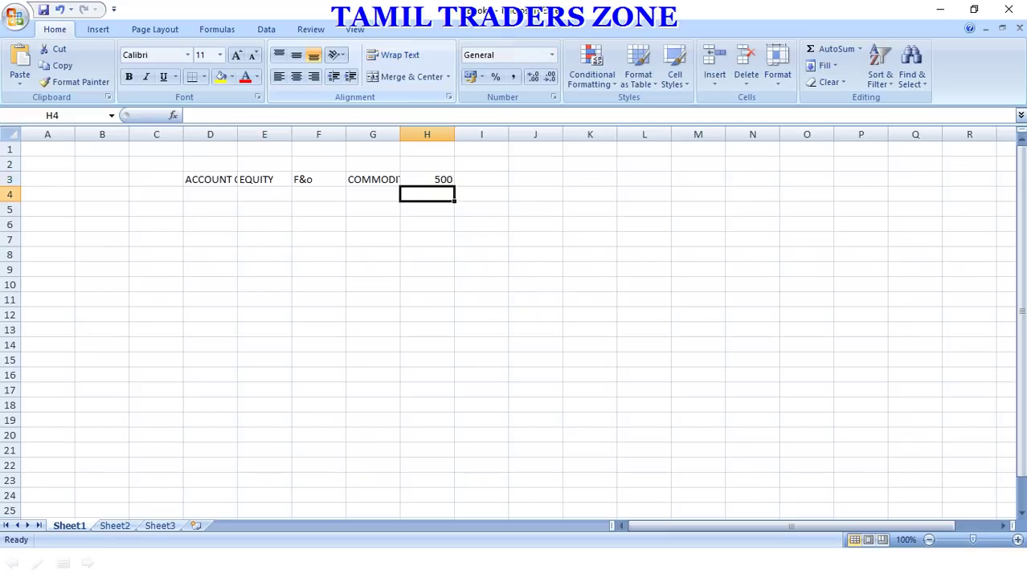
double_click(400, 134)
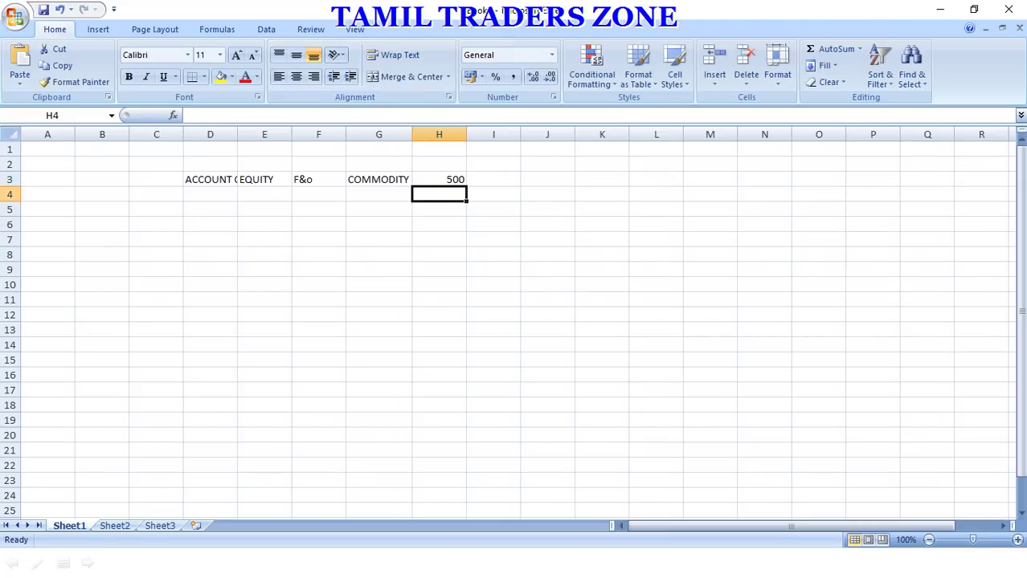
- Enter AMC in D5 and fit column D's width to its text
click(547, 179)
key(Left)
key(Left)
key(Down)
key(Left)
key(Left)
key(Down)
key(Left)
key(Left)
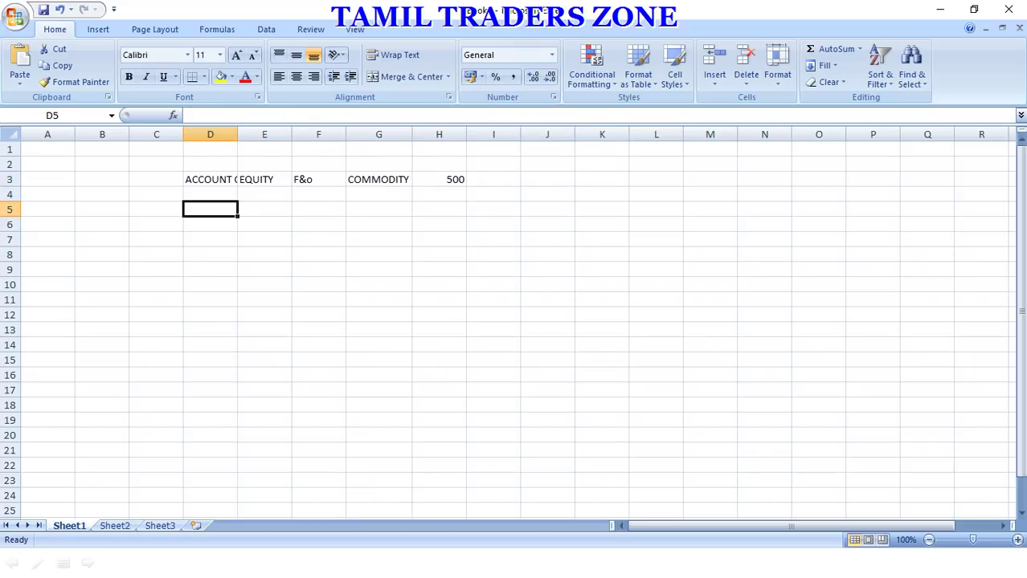
text(AMC)
key(Return)
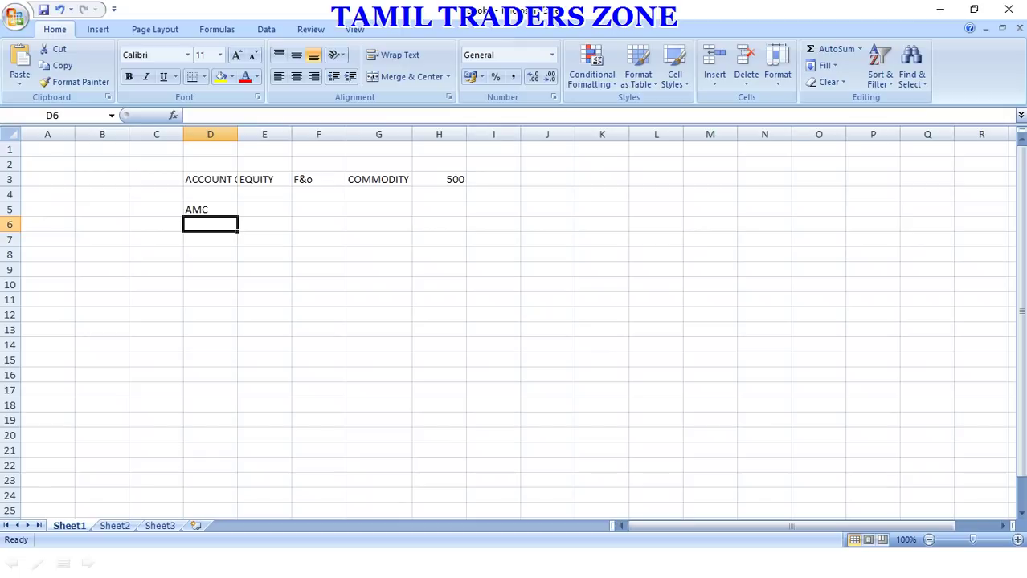
double_click(237, 134)
- Enter NO in H5 as the value of the AMC row
click(485, 209)
text(NO)
key(Return)
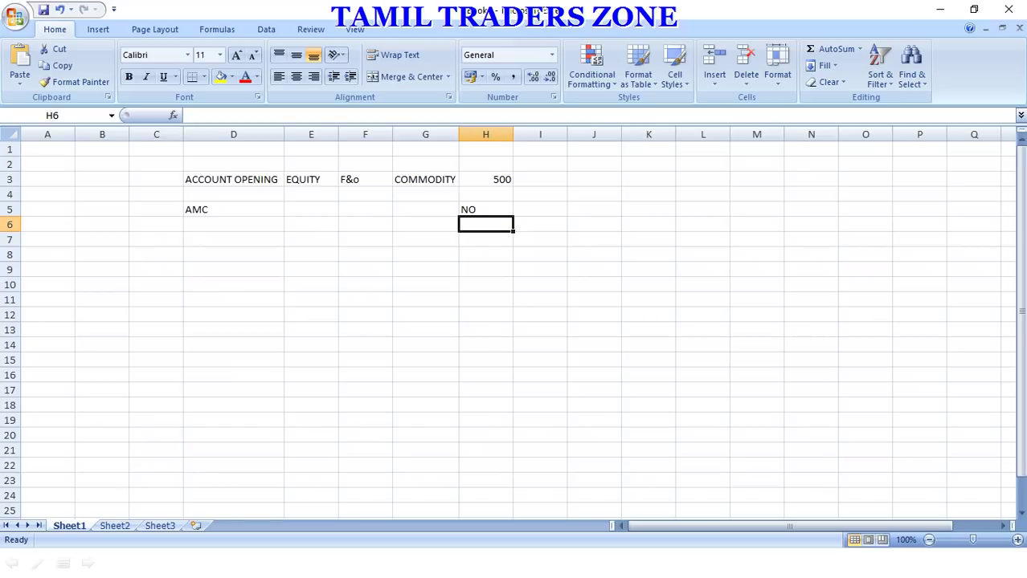
- Try to capitalise the last letter of the F&o heading in F3
double_click(370, 179)
key(BackSpace)
text(o)
key(Return)
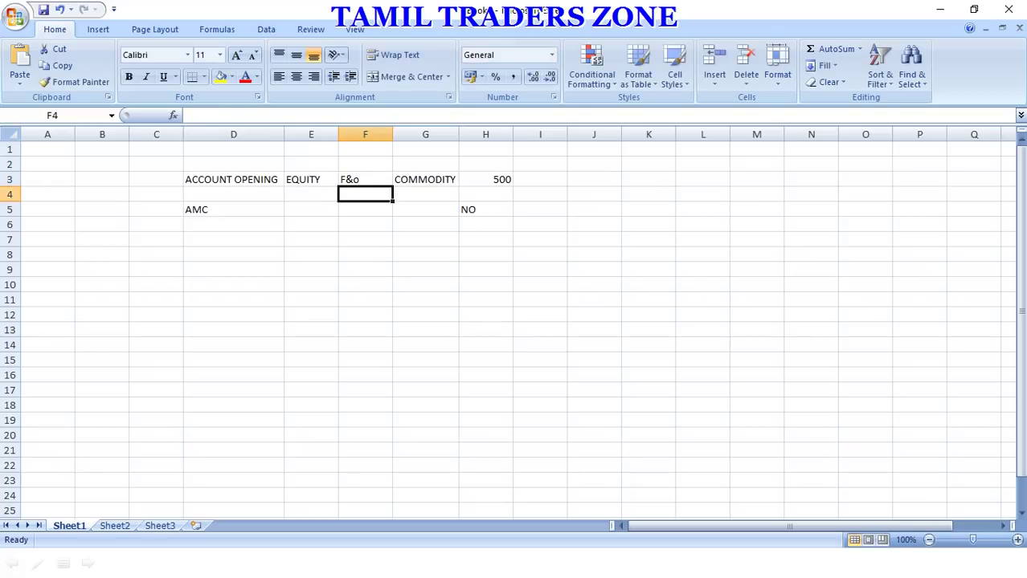
- Change the heading in F3 to F&O
key(Up)
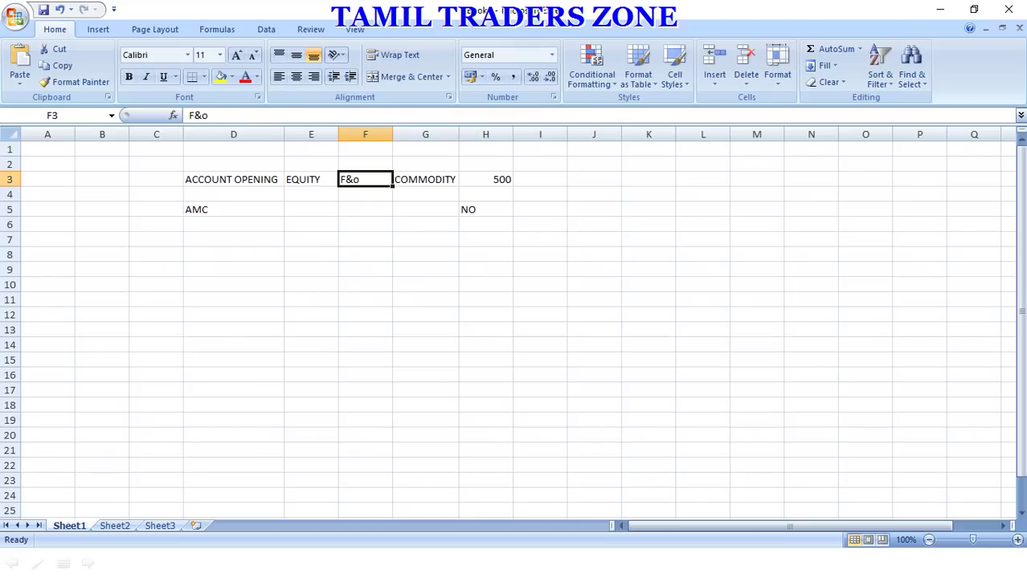
key(F2)
key(BackSpace)
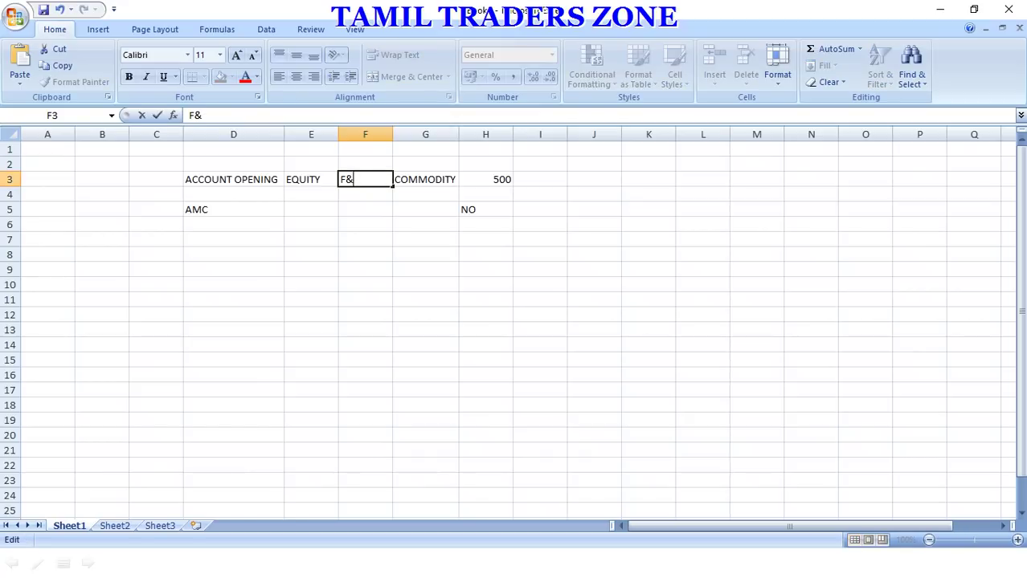
text(O)
key(Return)
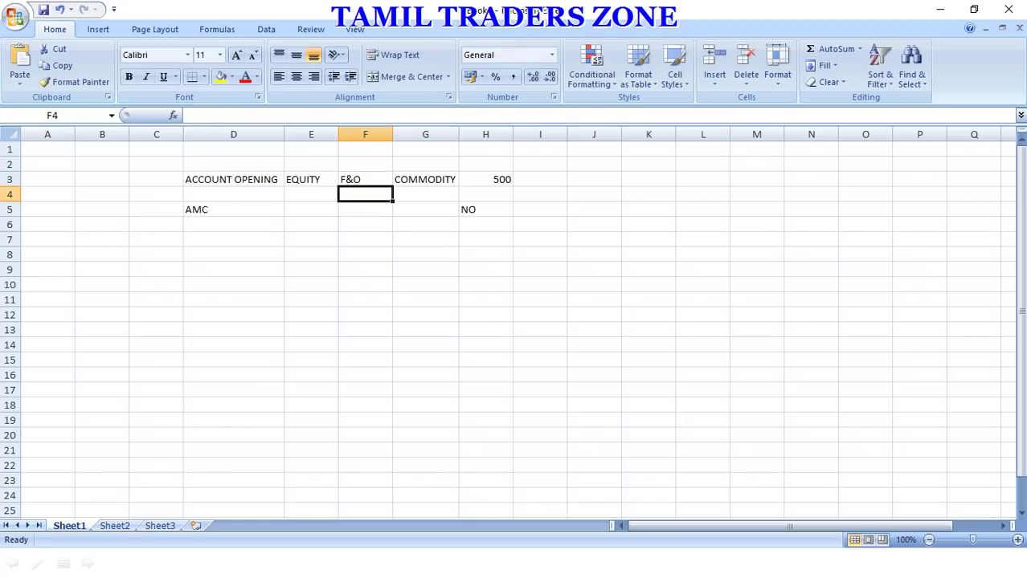
- Enter 320 in E2 and merge and centre it across E2:F2 above the EQUITY and F&O headings
drag(311, 164, 364, 164)
text(320)
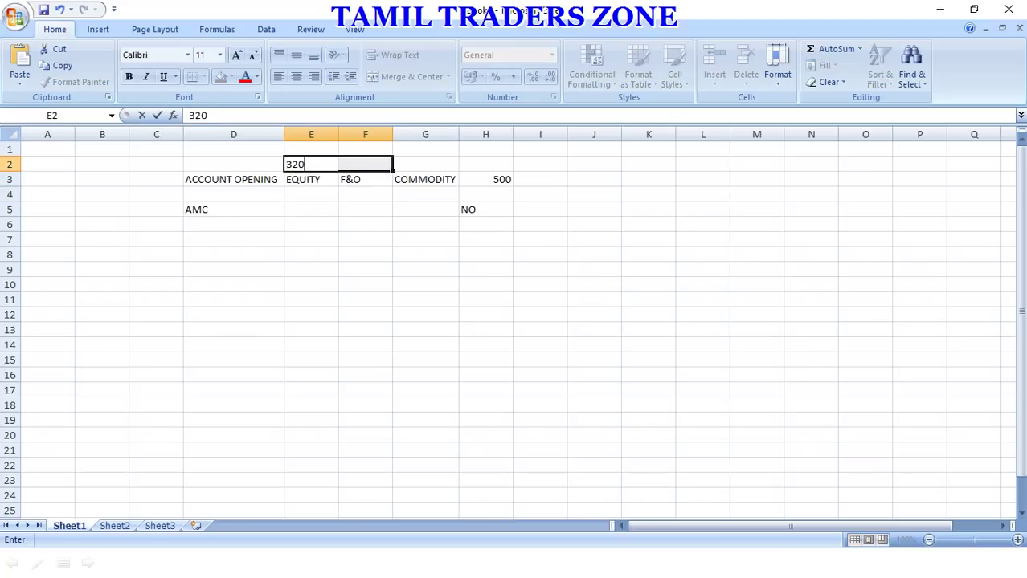
click(365, 194)
drag(365, 164, 311, 164)
click(406, 76)
- Enter 180 in G2 above the COMMODITY heading
drag(425, 164, 485, 164)
text(180)
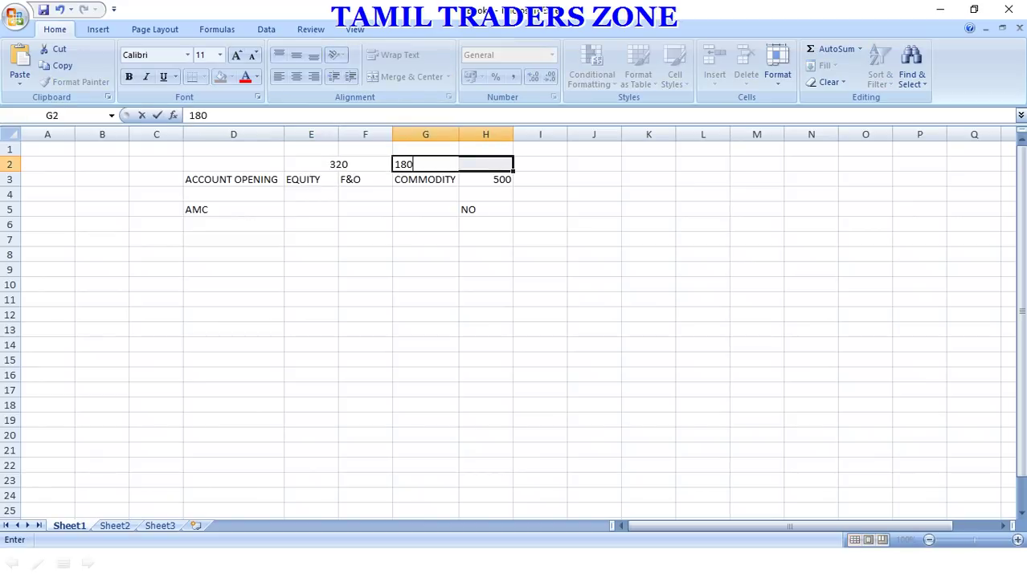
click(425, 194)
- Format E2:F3 with a yellow fill and bold red text
drag(321, 164, 364, 179)
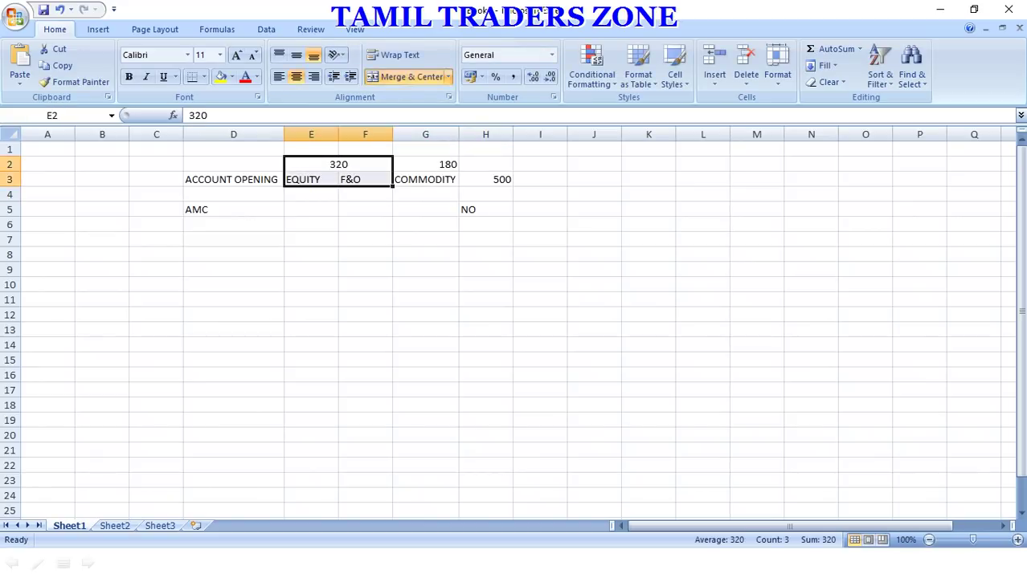
click(220, 76)
click(245, 77)
click(129, 76)
drag(425, 164, 425, 193)
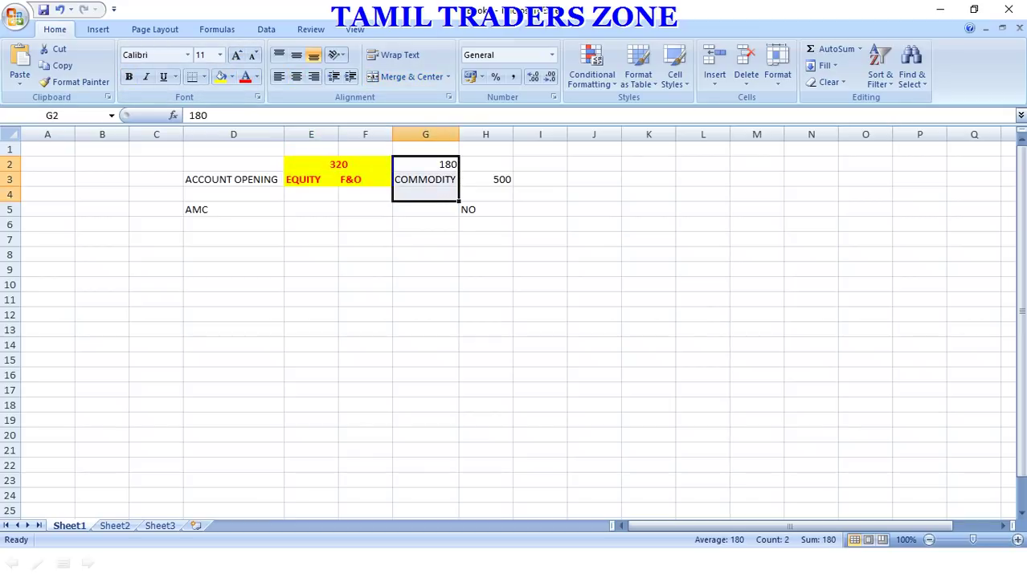
click(425, 179)
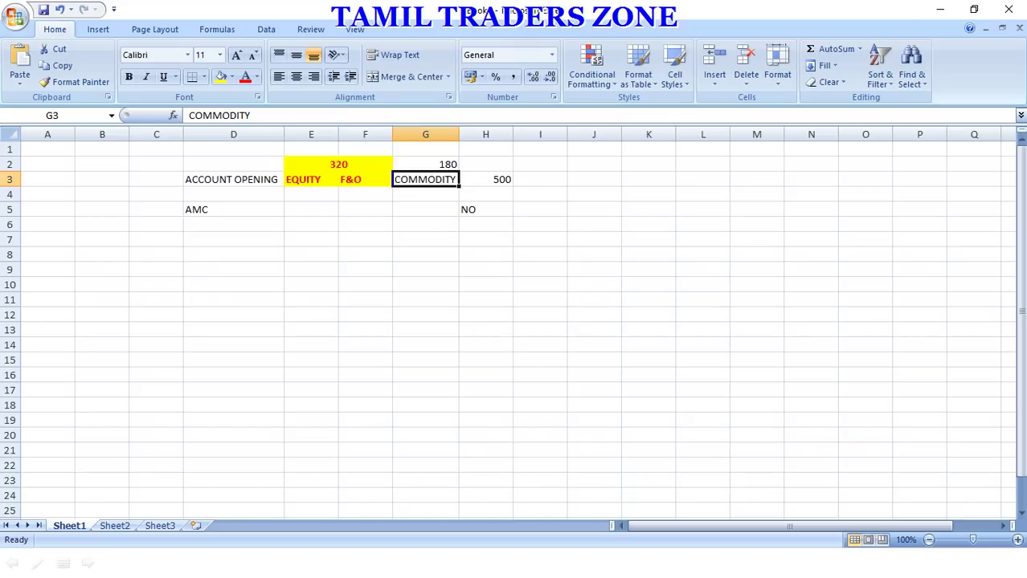
key(ctrl+s)
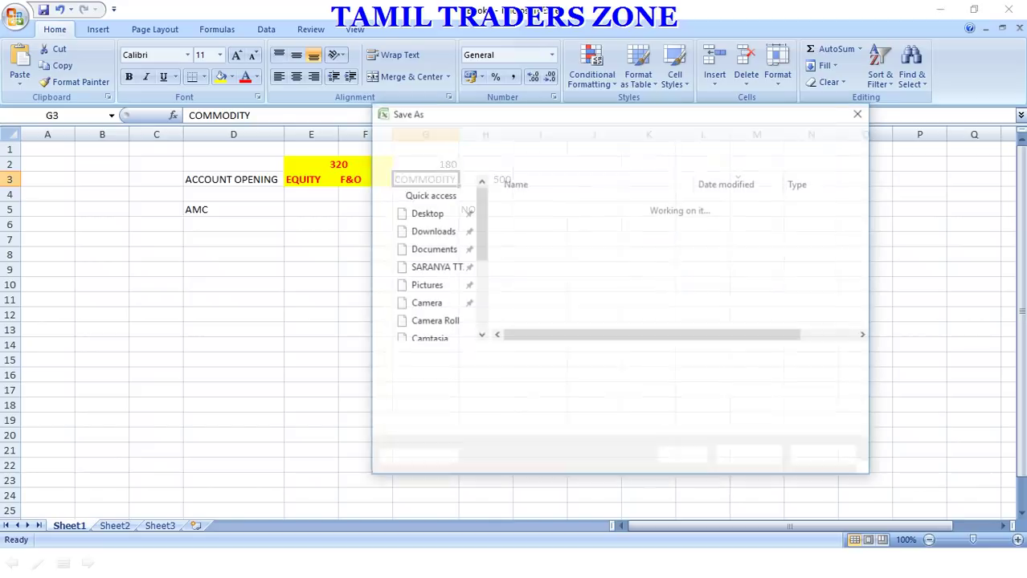
key(Escape)
- Enter the row label BROKERAGE in D7
click(233, 239)
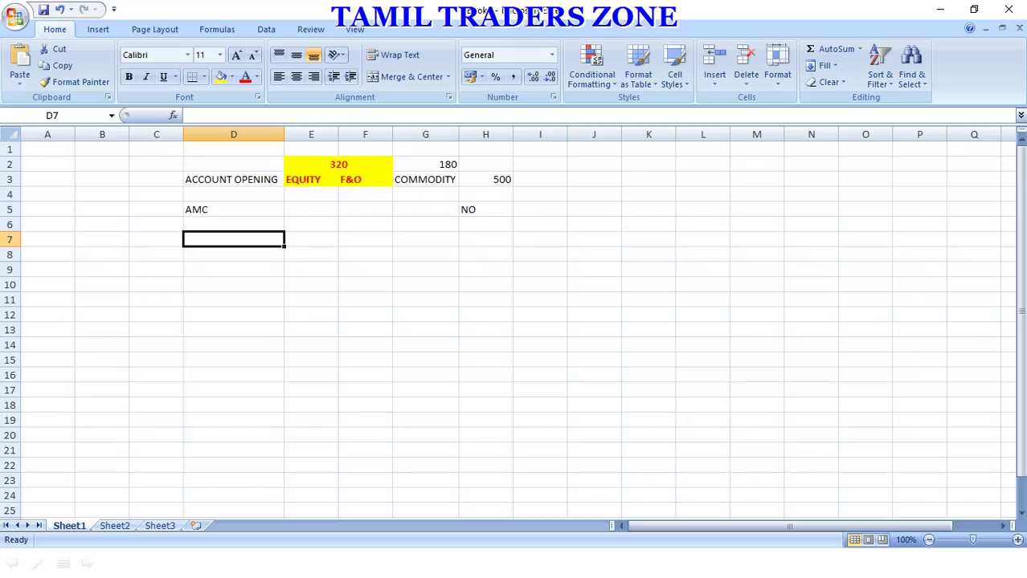
text(BROKERAGE)
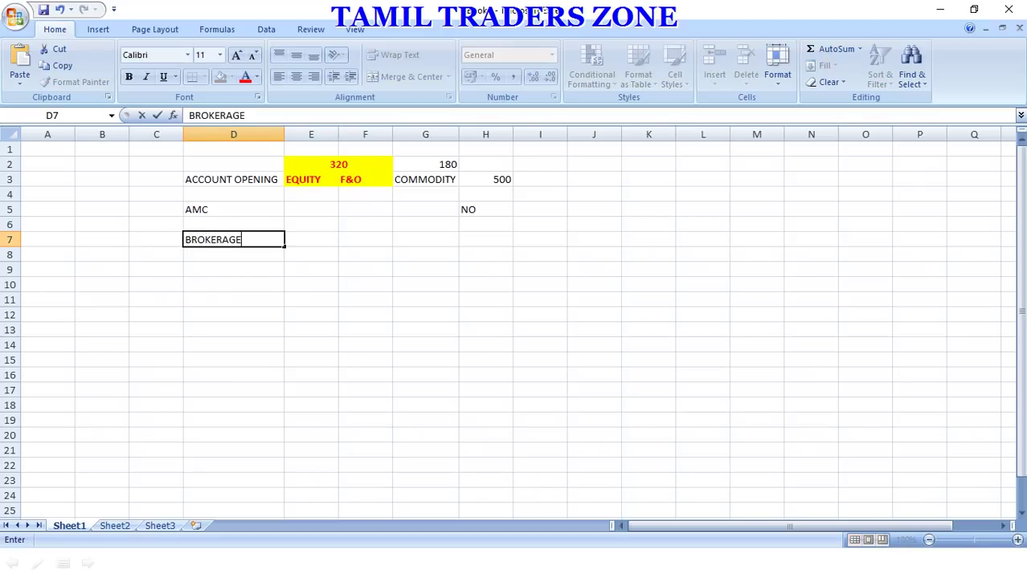
key(Tab)
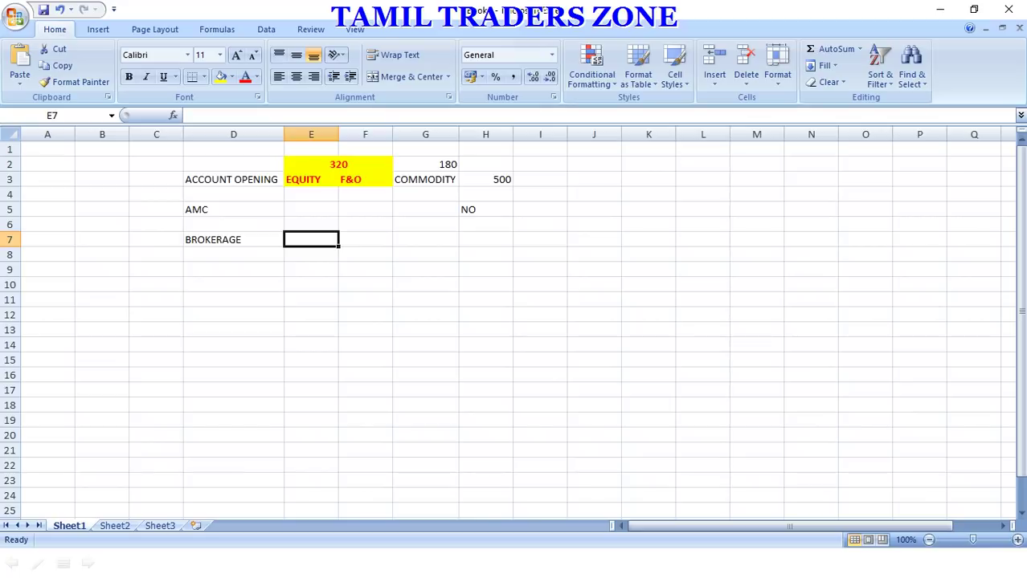
text(TRADITION)
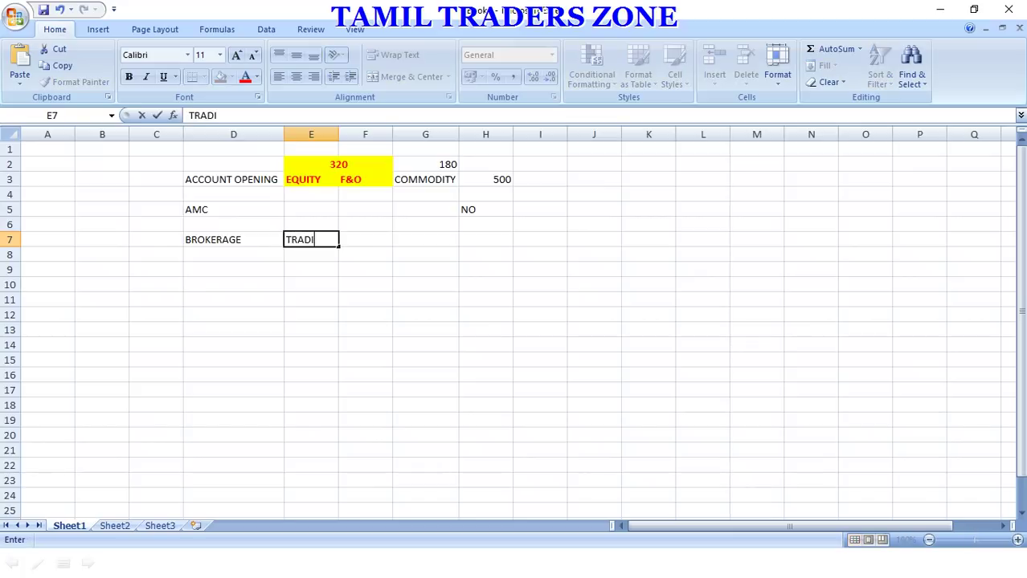
key(BackSpace)
key(BackSpace)
key(BackSpace)
key(BackSpace)
key(BackSpace)
key(BackSpace)
key(BackSpace)
key(BackSpace)
key(BackSpace)
- Enter the brokerage rate 0.01% in both E7 and E8
text(0.01%)
key(Return)
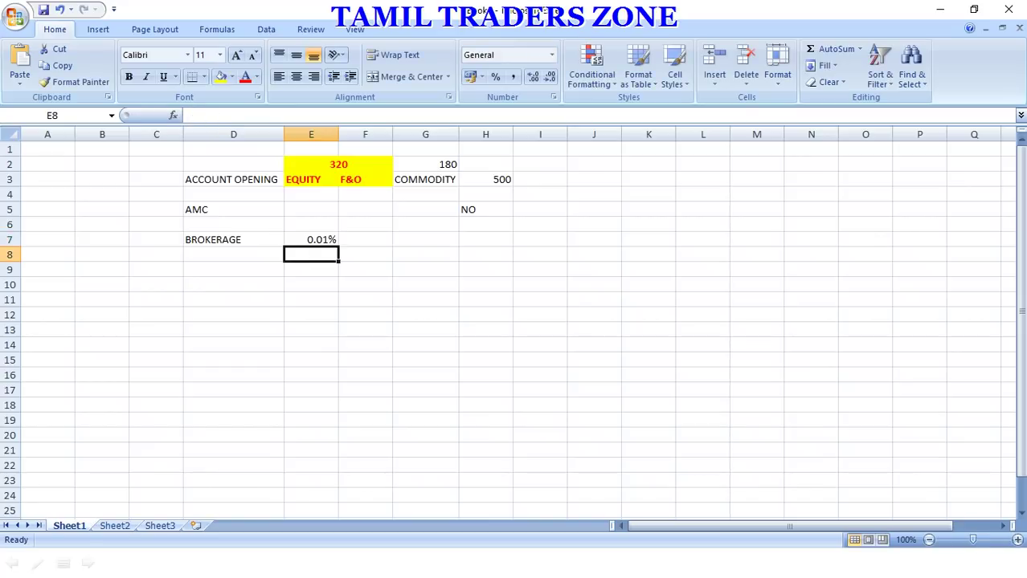
text(0.01%)
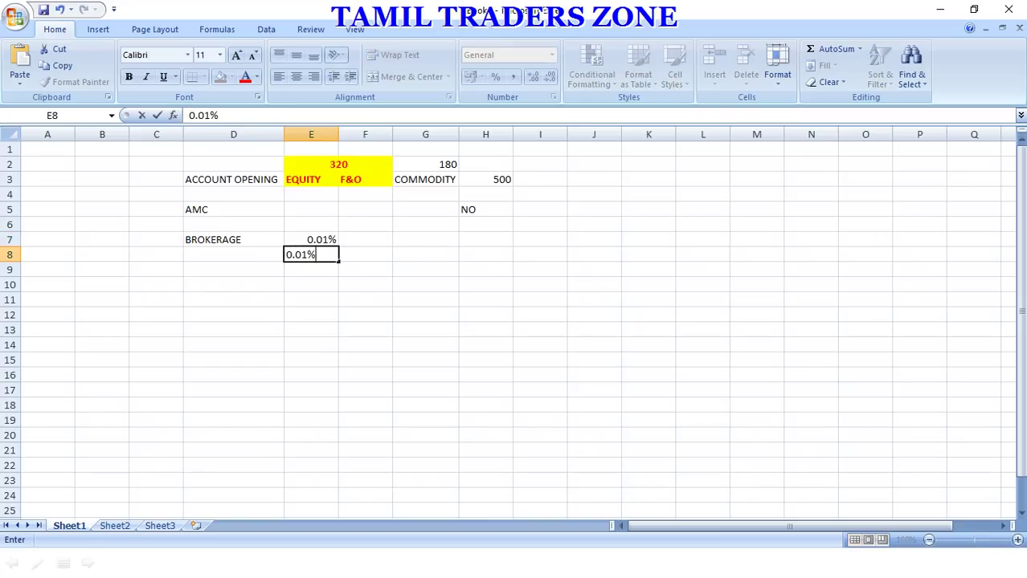
key(Return)
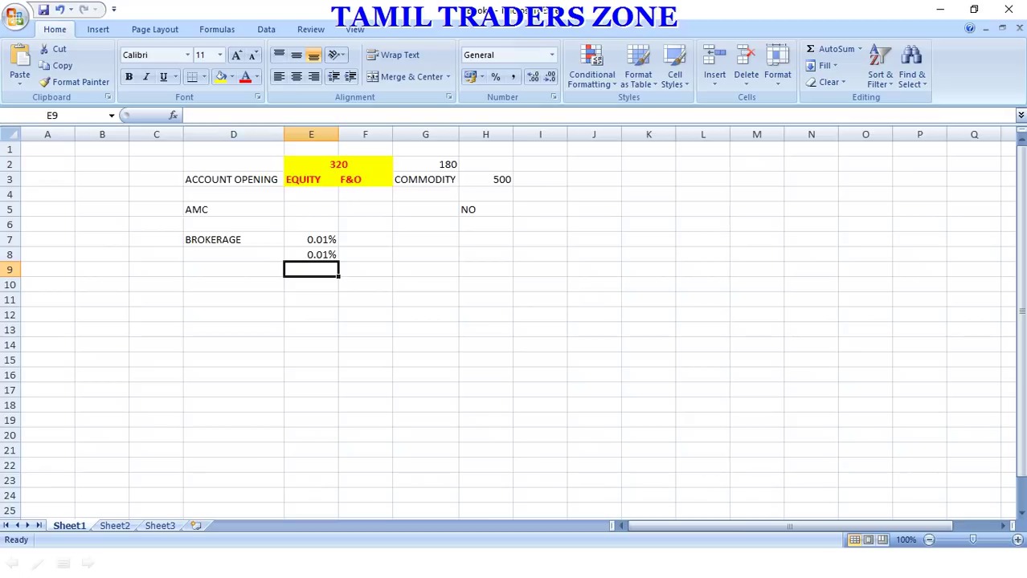
- Enter 20 in G7 as the commodity value of the BROKERAGE row
key(Up)
key(Up)
key(Right)
key(Right)
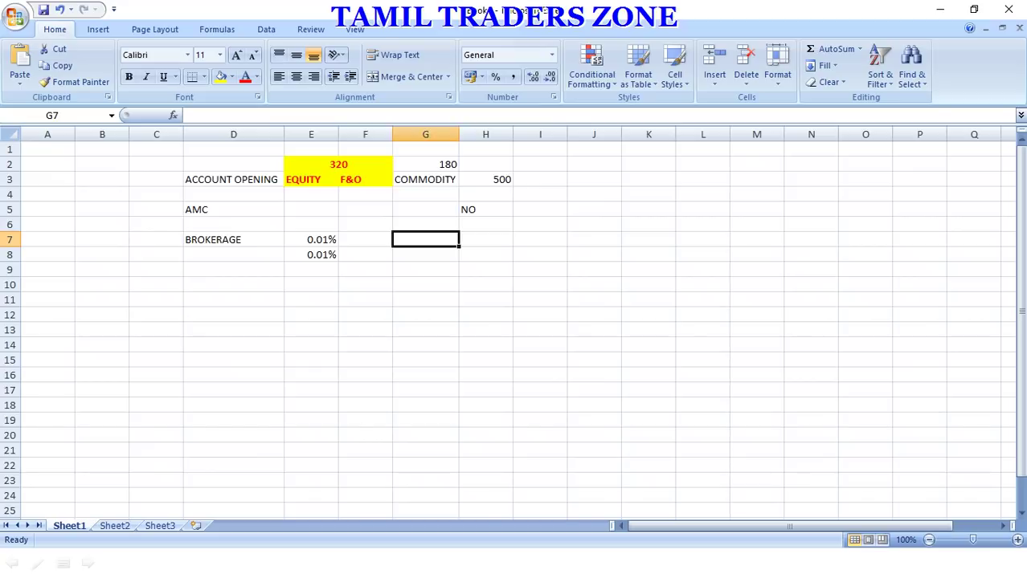
text(20)
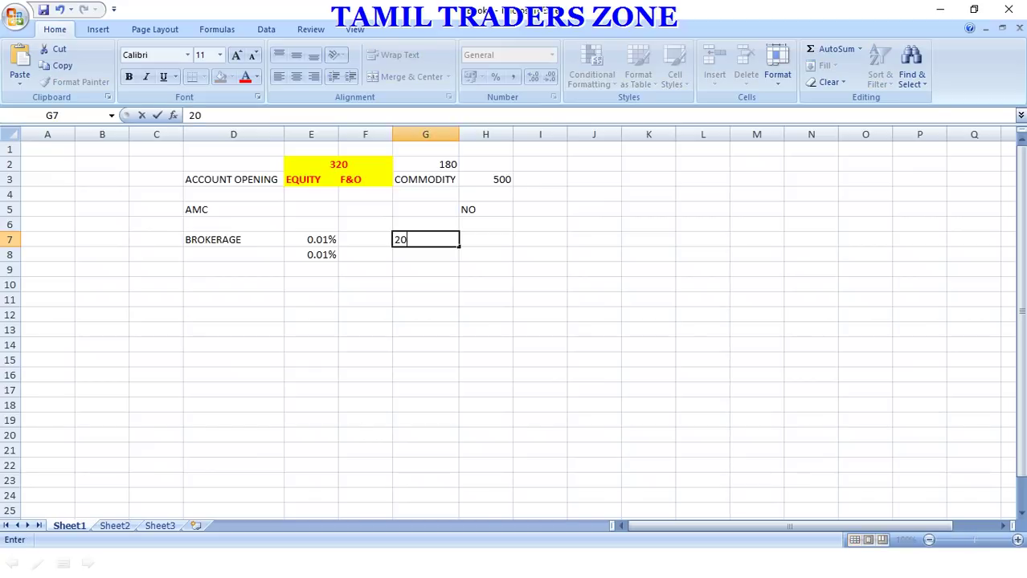
key(Tab)
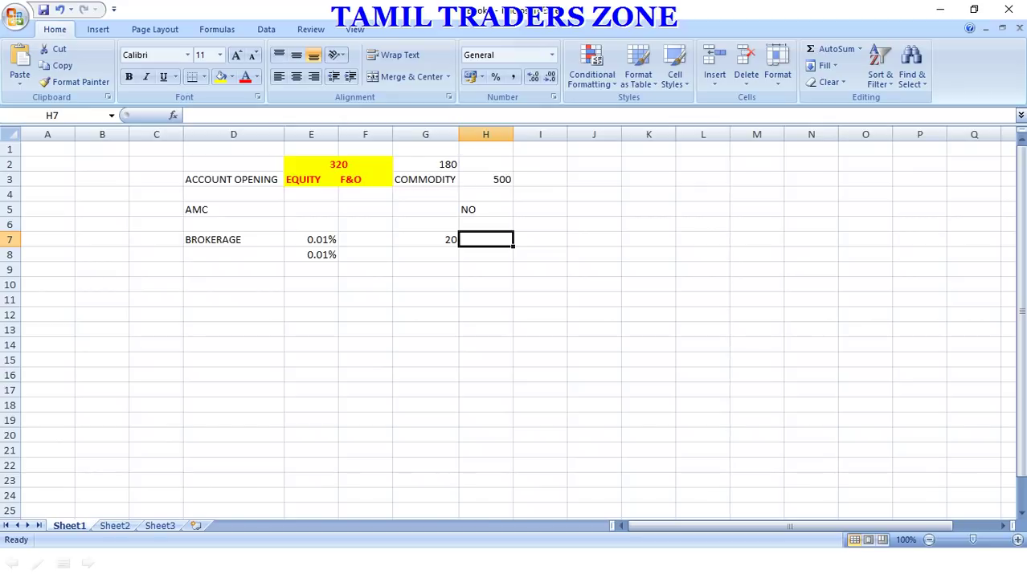
key(Return)
key(Return)
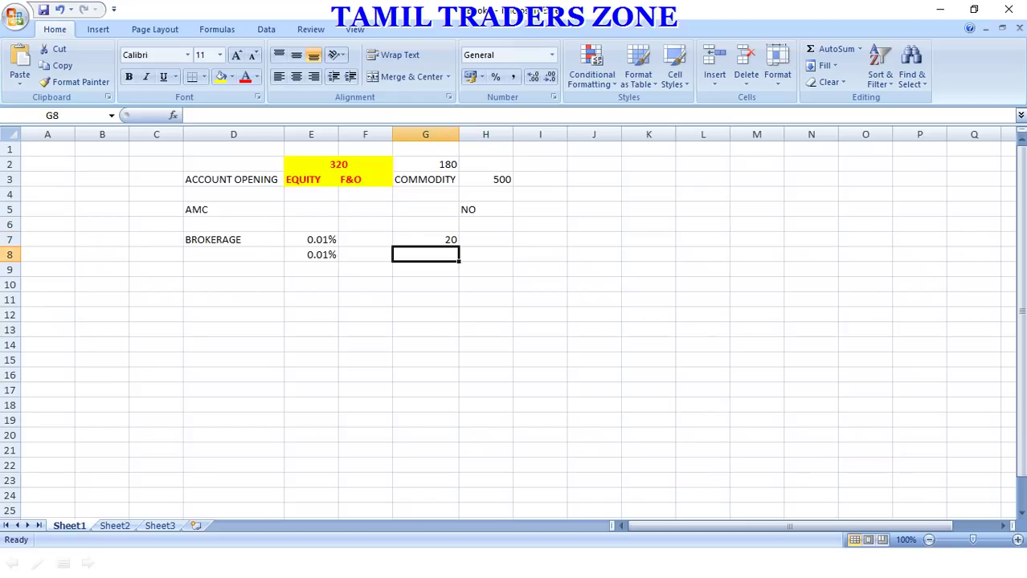
text(30000)
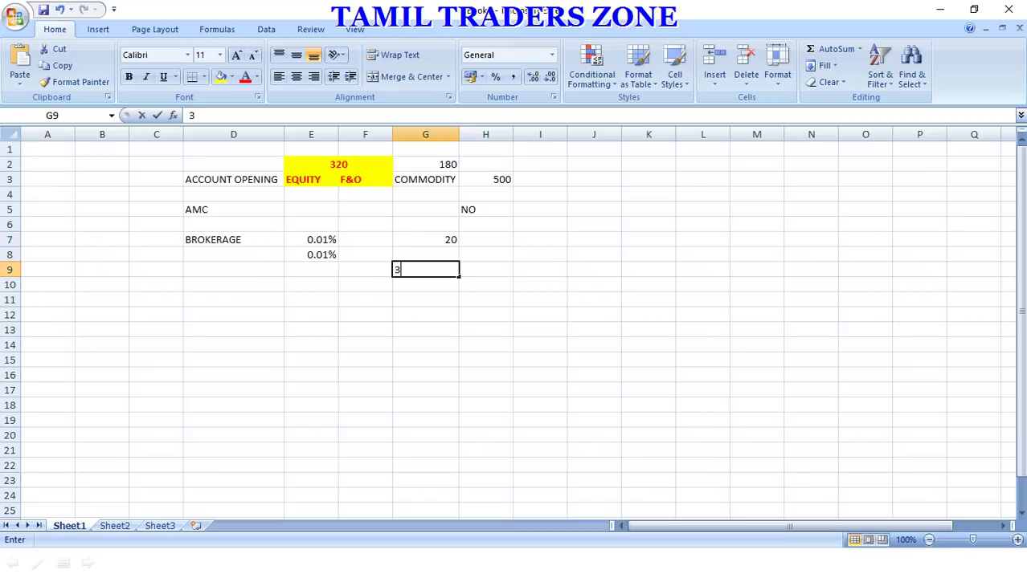
key(BackSpace)
key(BackSpace)
key(BackSpace)
key(BackSpace)
key(BackSpace)
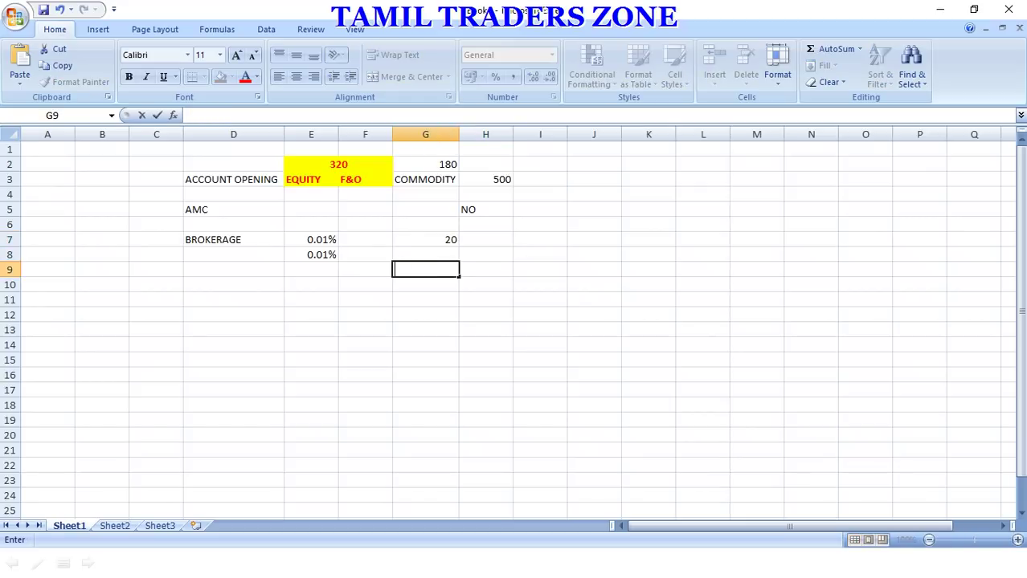
- Enter the example trade figures 11500 in G9 and 50 in H9
text(11500)
key(Tab)
text(50)
key(Tab)
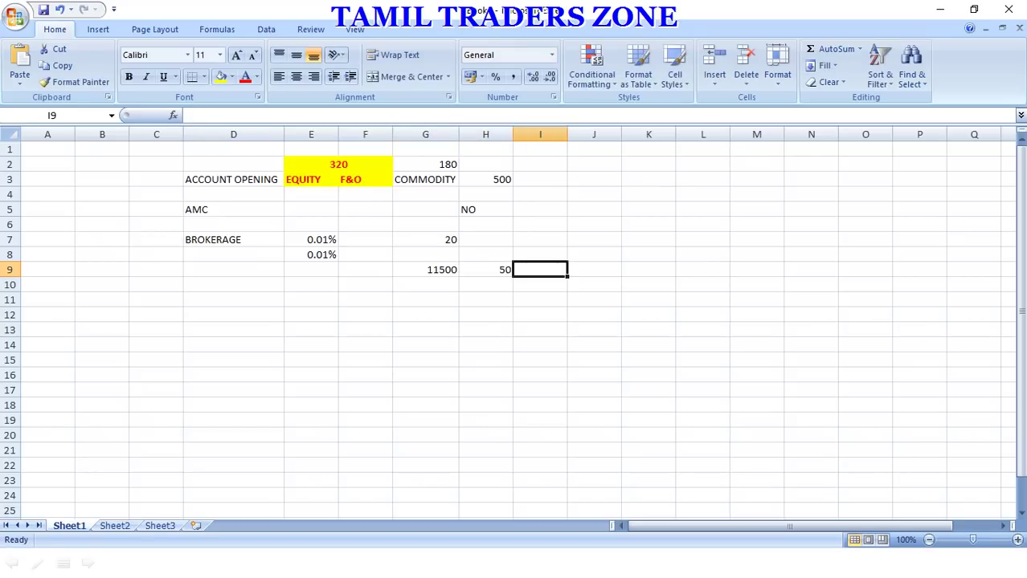
- Calculate the trade value in I9 with a formula multiplying G9 by H9
text(=)
key(Left)
key(Left)
text(*)
key(Left)
key(Return)
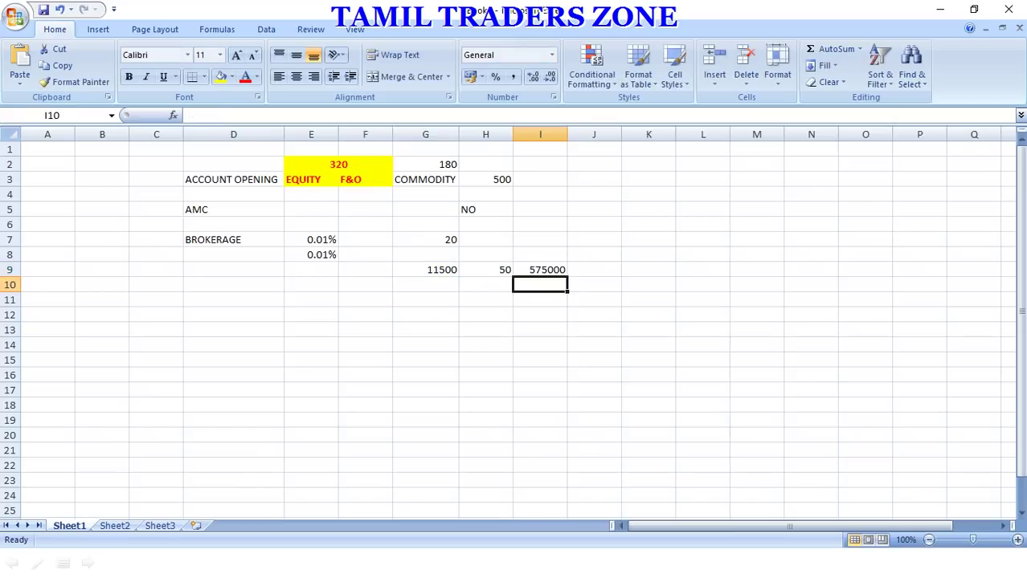
- Calculate the brokerage in J9 with the formula =I9*0.01%
key(Up)
key(Right)
text(=)
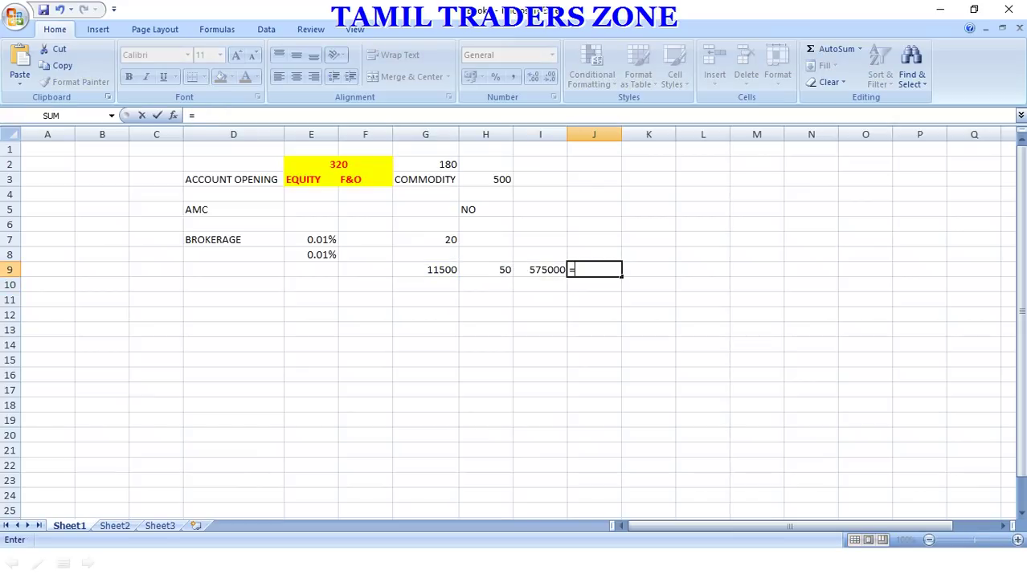
key(BackSpace)
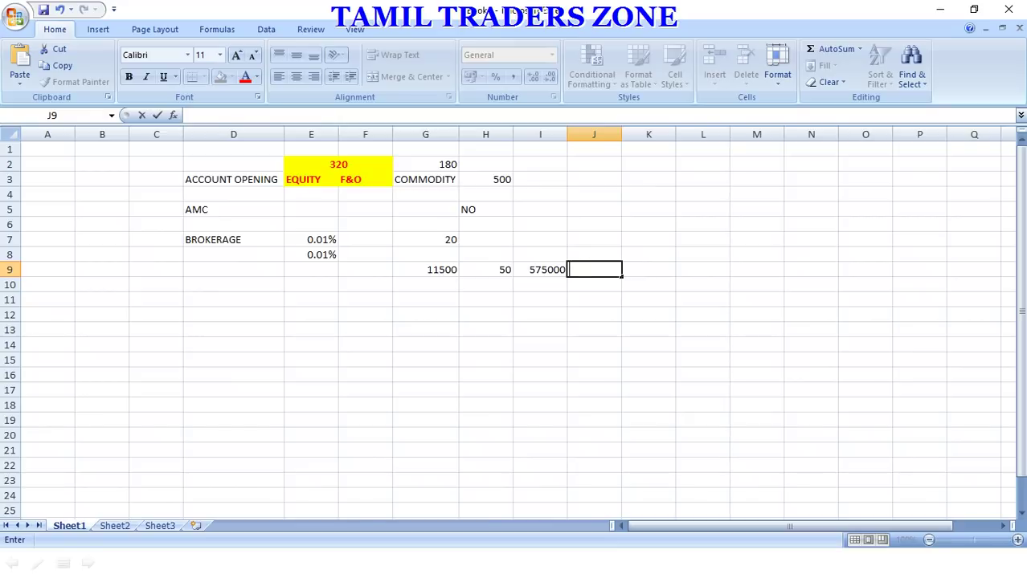
text(=)
key(Left)
text(*0.0)
text(001)
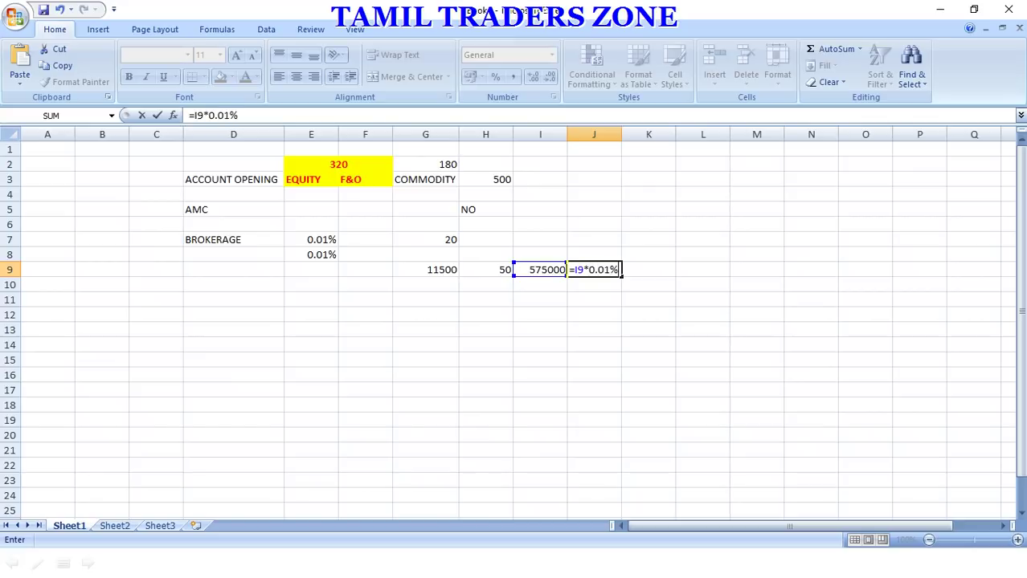
key(Return)
click(594, 270)
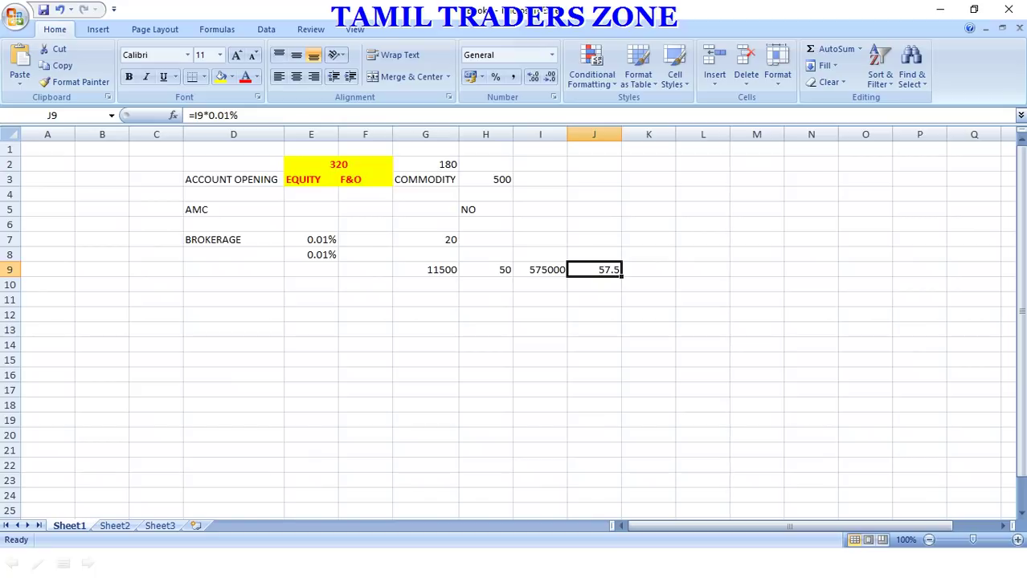
- Enter 1500 in G10 and 50 in H10, and copy the trade value formula from I9 down into I10
click(425, 285)
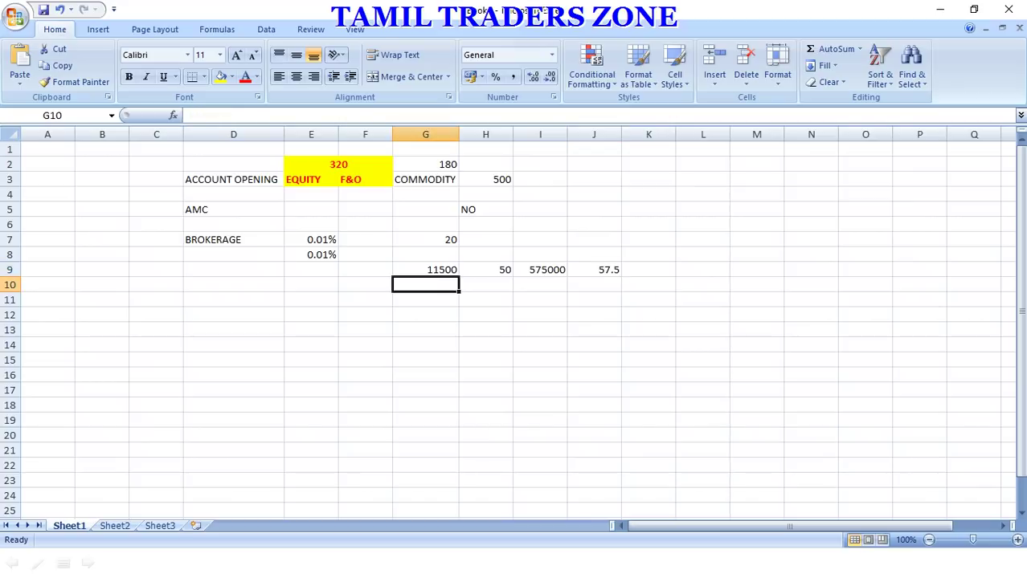
text(1500)
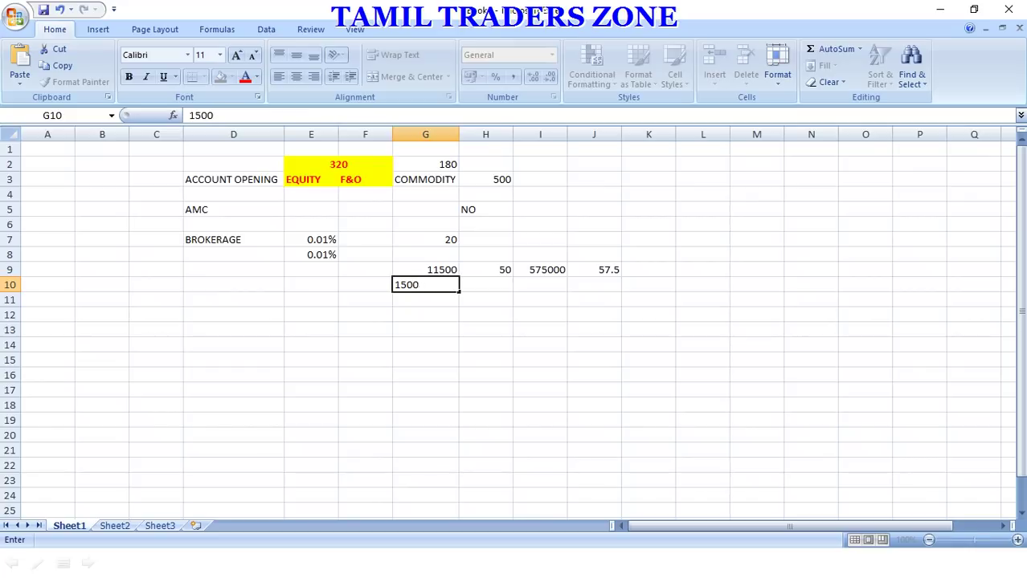
key(Tab)
text(50)
key(Tab)
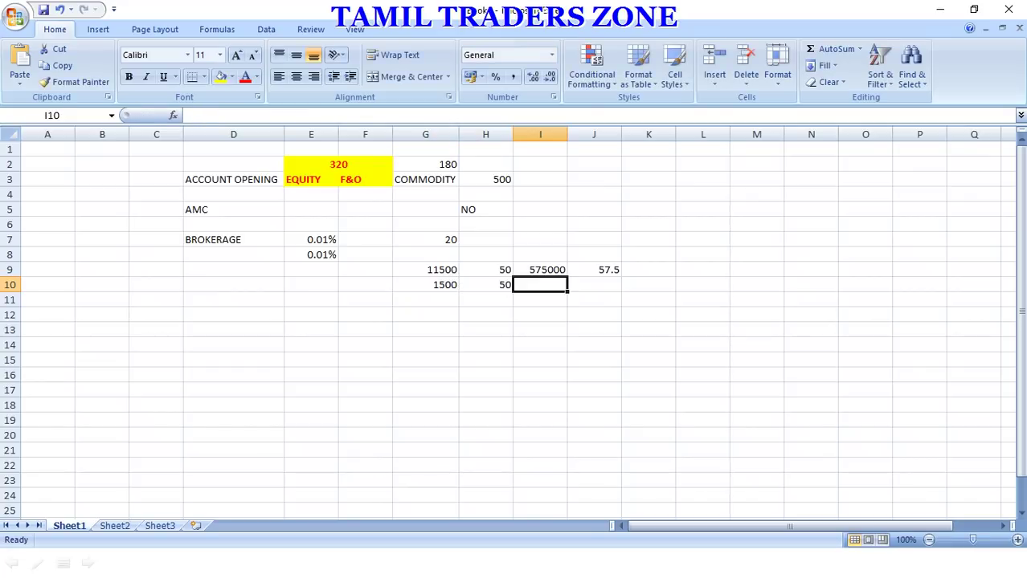
key(ctrl+d)
key(Tab)
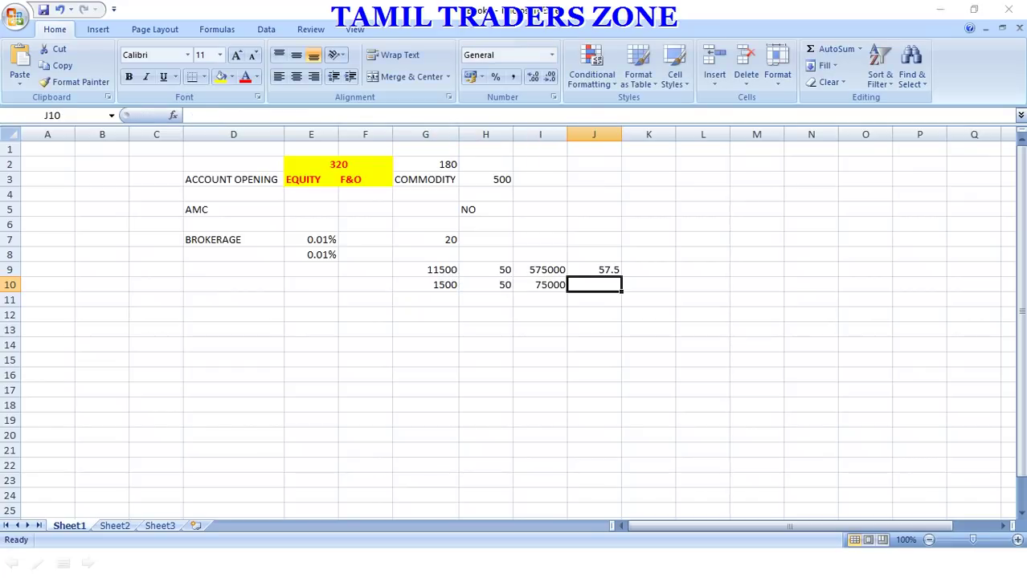
key(ctrl+s)
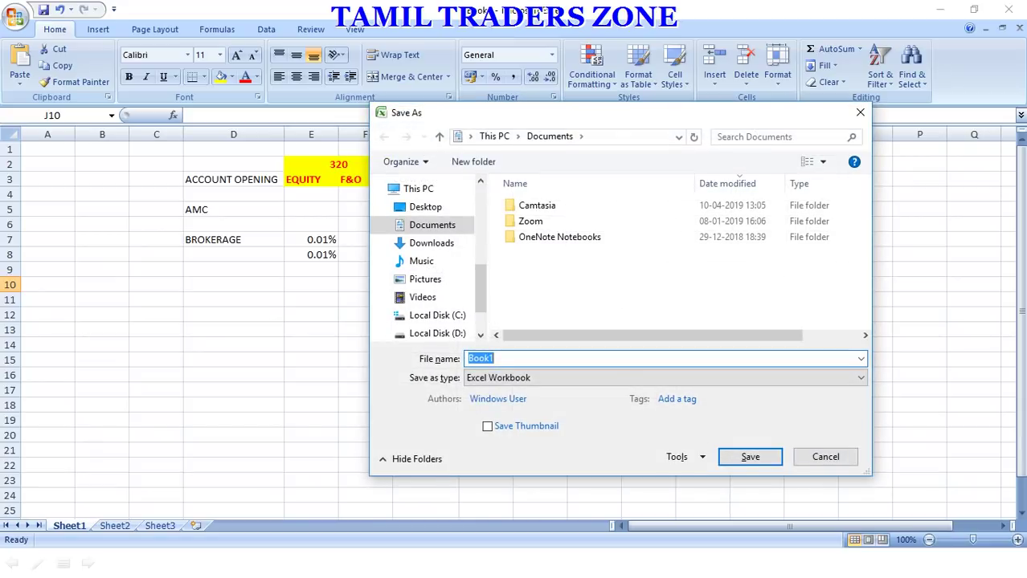
key(Escape)
click(539, 284)
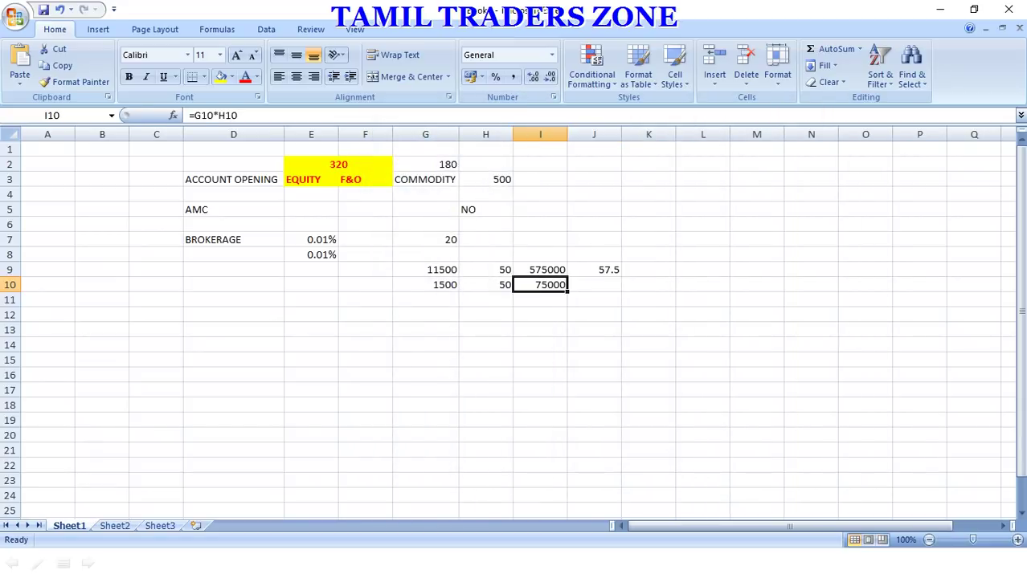
- Copy the brokerage formula from J9 down into J10 and select the brokerage block D7:J10
key(F2)
key(Return)
key(Up)
key(Right)
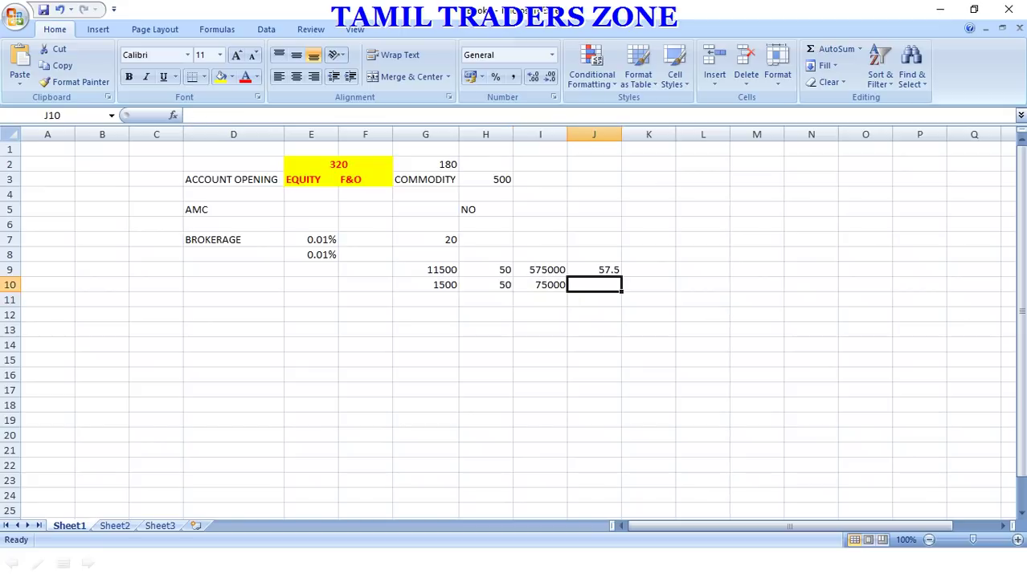
key(ctrl+d)
drag(233, 240, 594, 284)
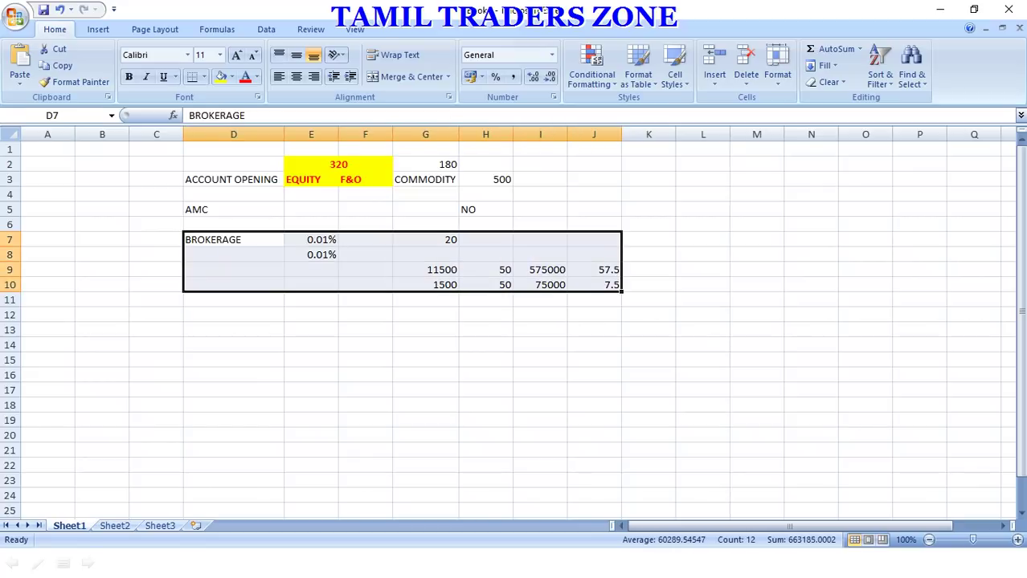
- Enter the row labels PAYIN in D12 and PAYOUT in D13
click(233, 315)
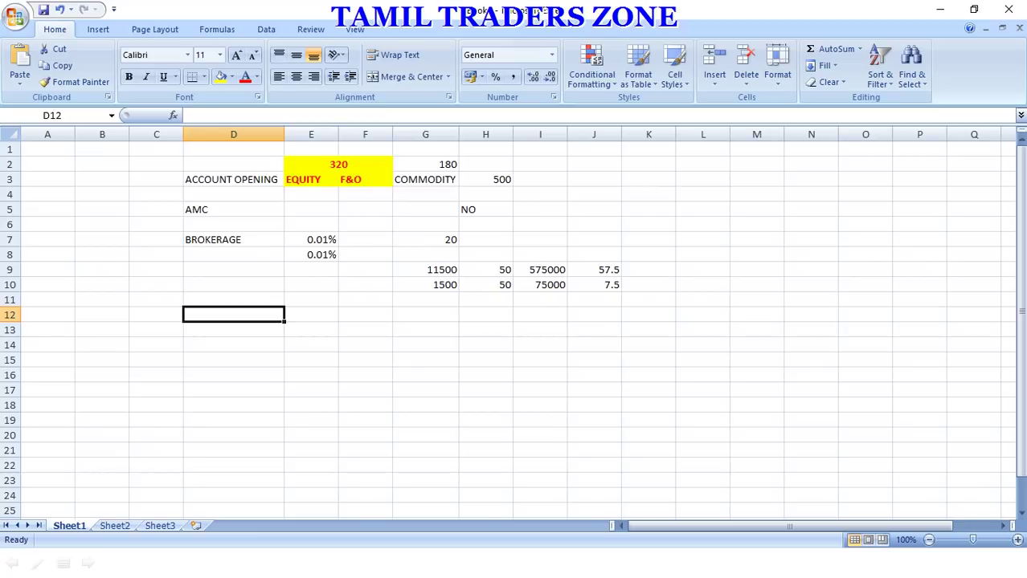
text(PAYIN)
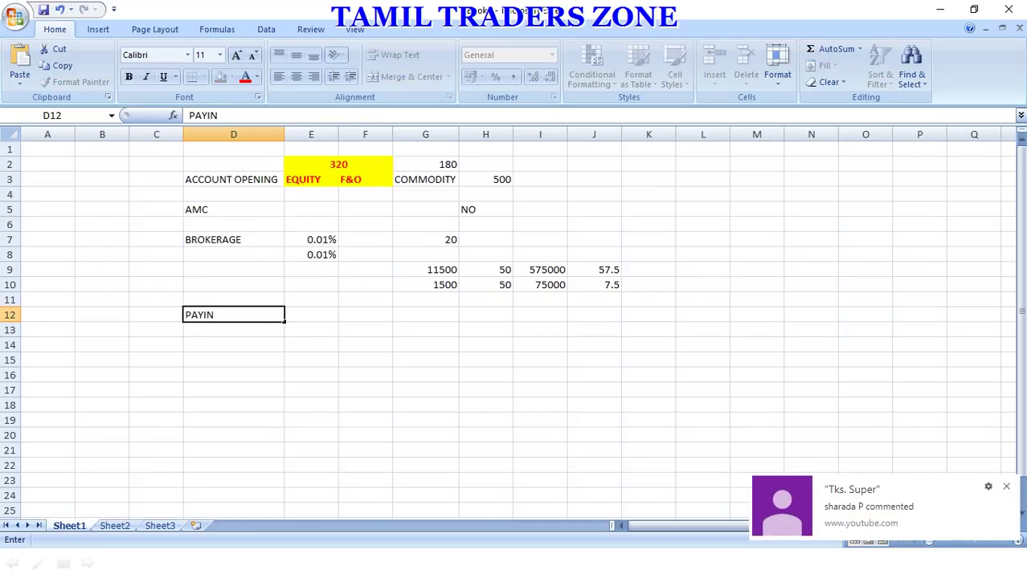
key(Return)
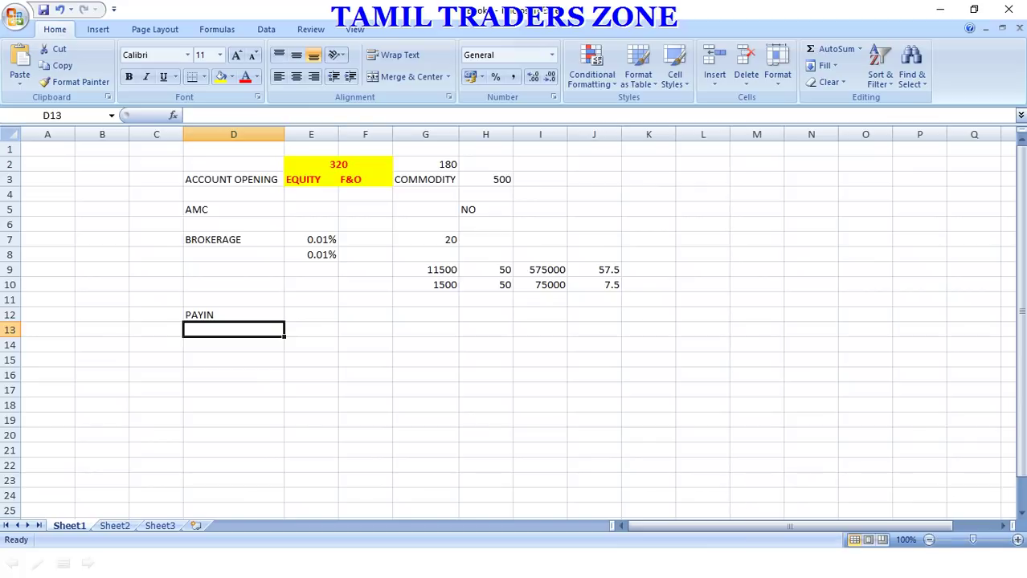
text(PAYOUT)
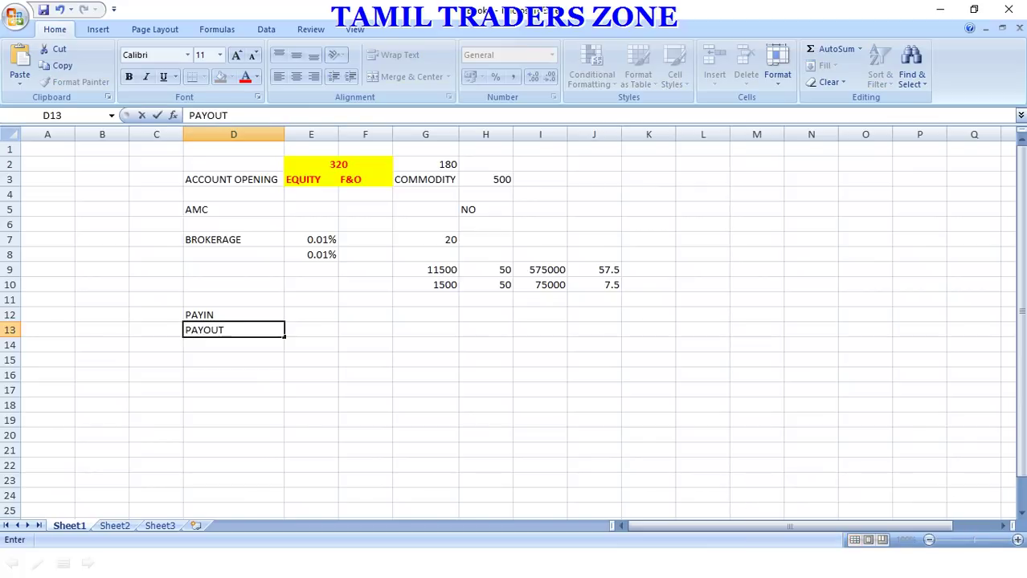
key(Tab)
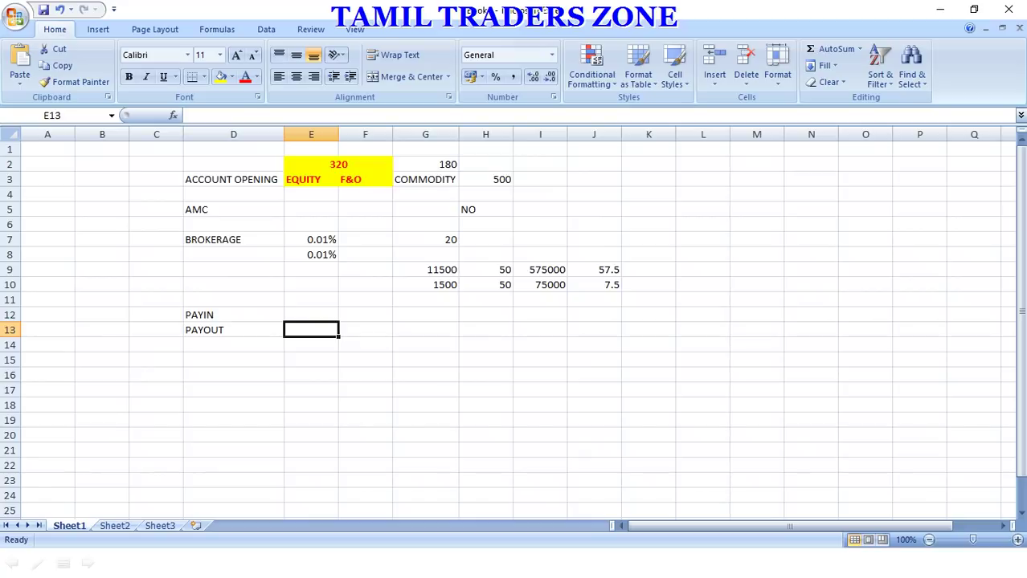
- Switch to the Alice Blue website in the browser, open its margin calculator and examine the commodity NRML and MIS margins
key(alt+Tab)
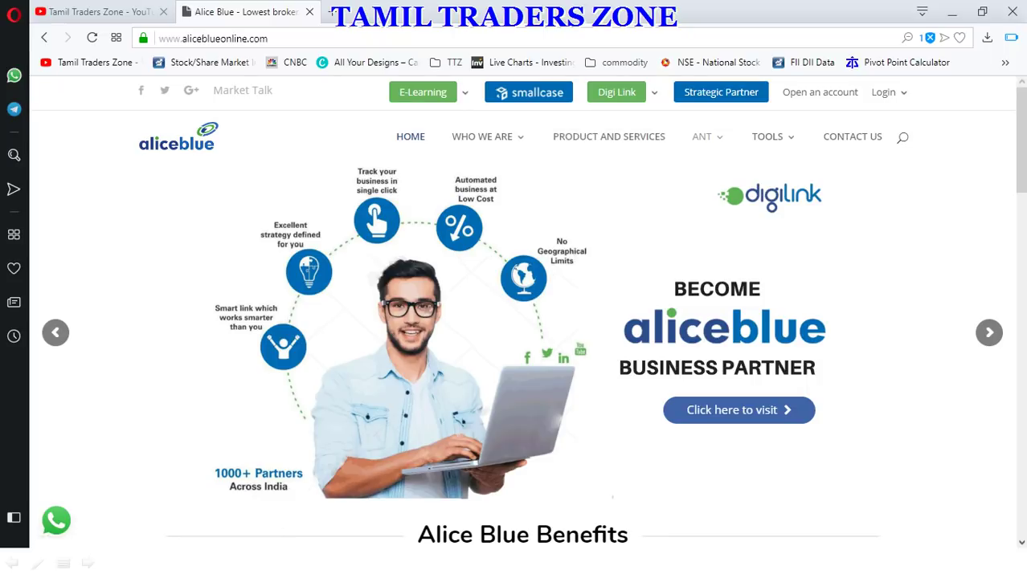
scroll(523, 321, down, 8)
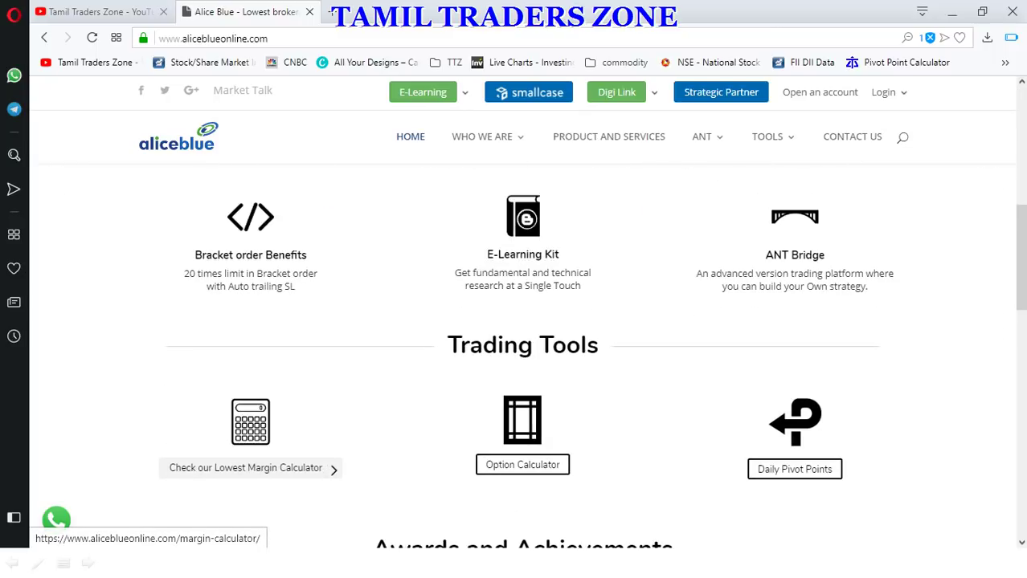
click(245, 468)
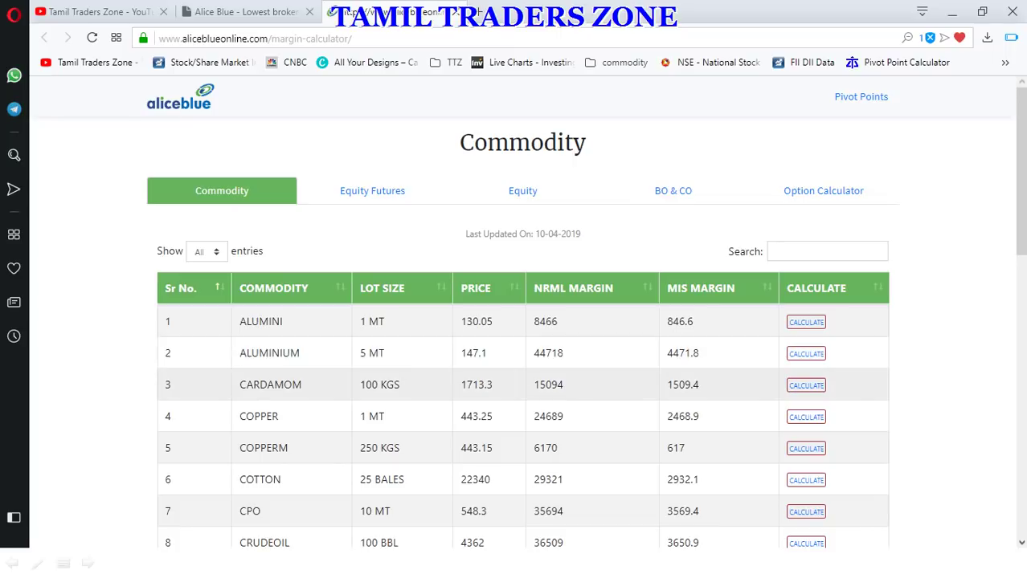
scroll(522, 466, down, 1)
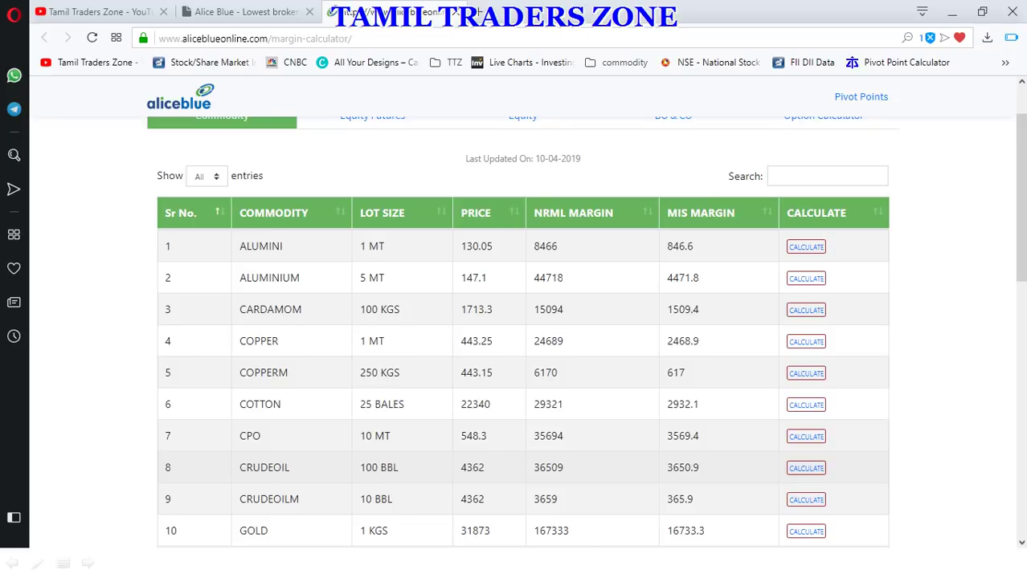
scroll(523, 466, down, 1)
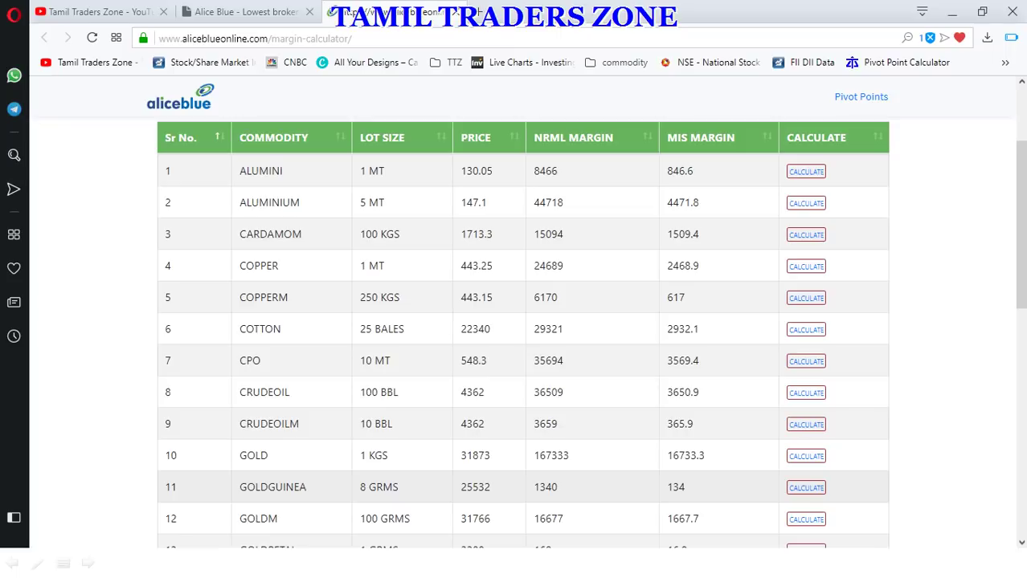
scroll(522, 321, up, 2)
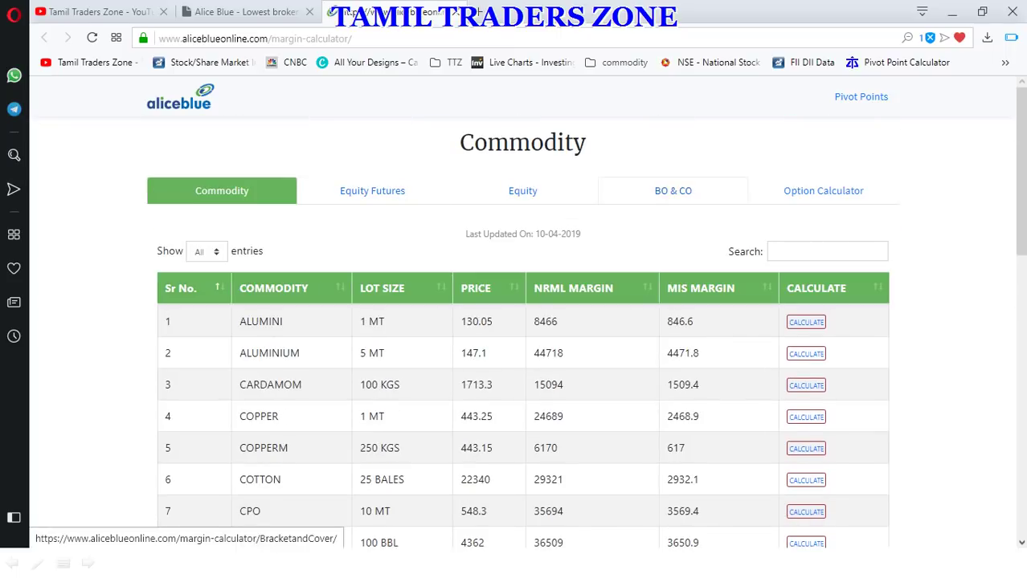
- Open the BO & CO margin calculator and choose CRUDEOIL as the MCX commodity for the bracket order
click(672, 190)
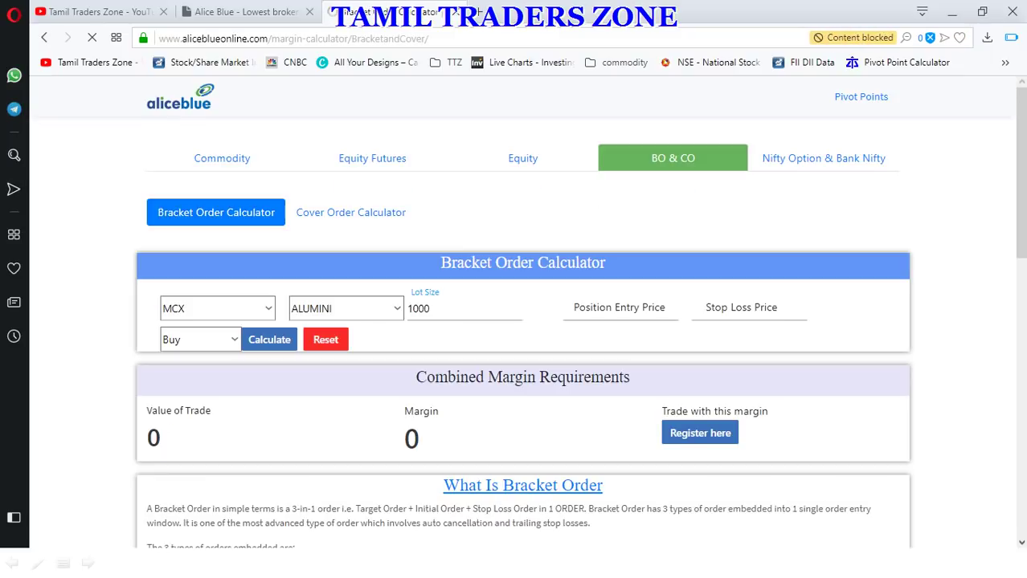
click(346, 309)
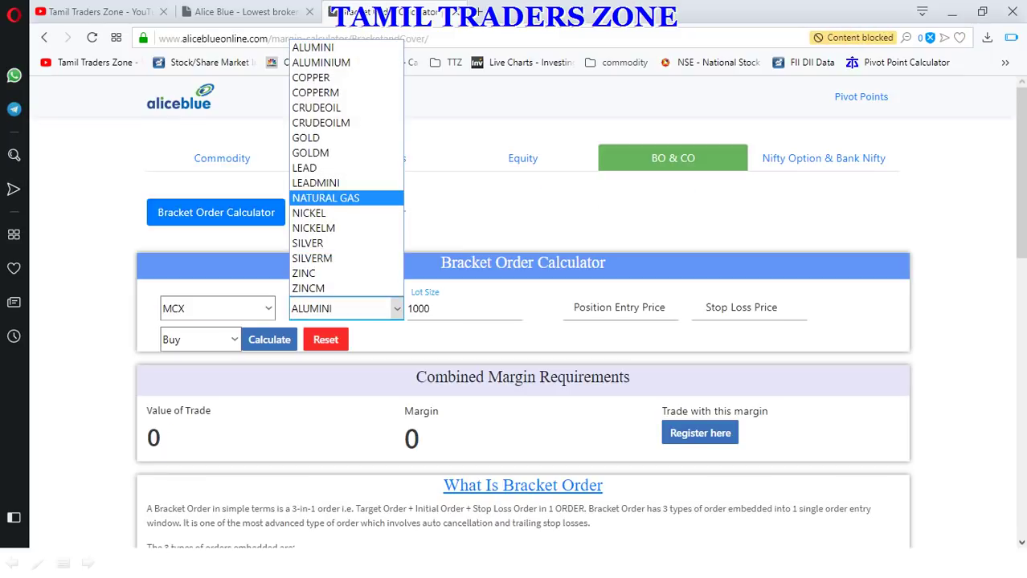
click(322, 109)
click(619, 308)
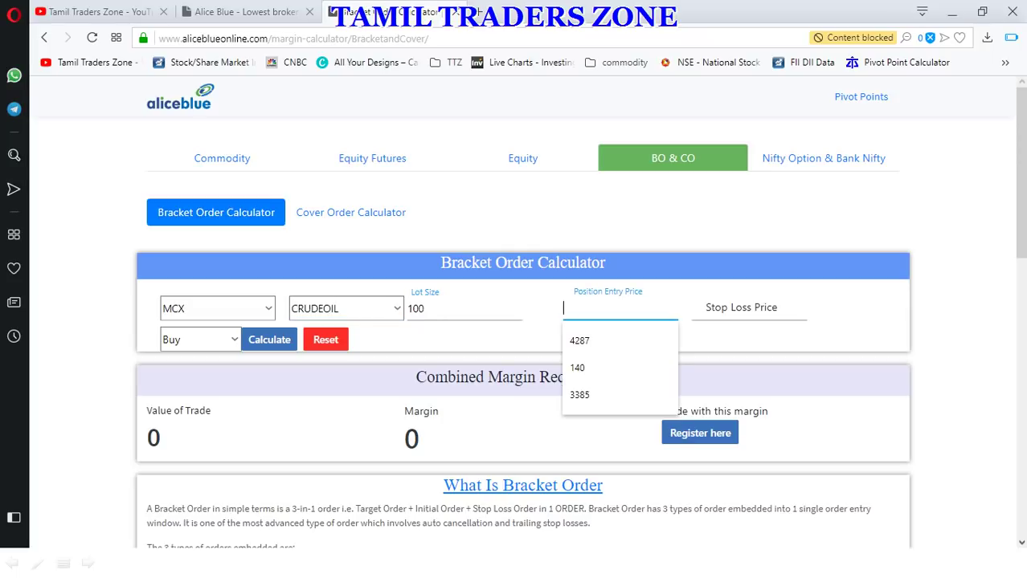
- Open the commodity margin list separately to check the CRUDEOIL price, and return to the bracket order calculator
click(241, 11)
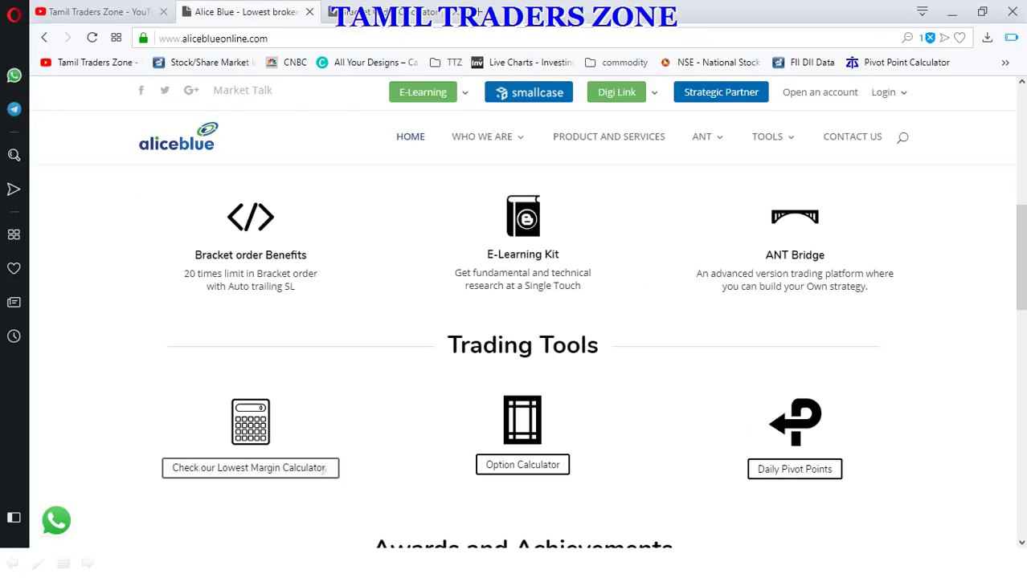
click(250, 468)
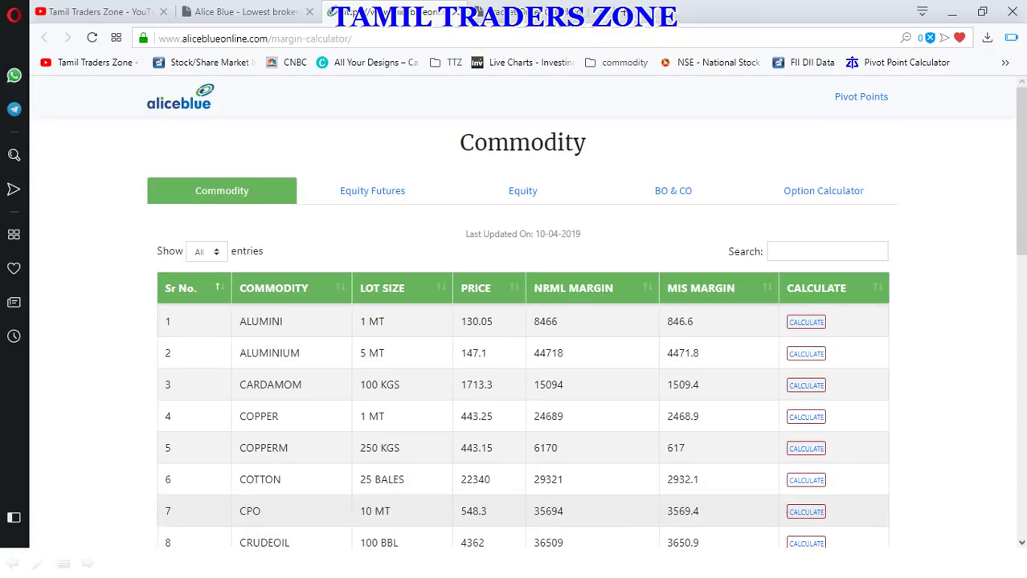
key(ctrl+Tab)
- Calculate the CRUDEOIL bracket order margin with a position entry price of 4360 and a stop loss price of 4350
text(4360)
key(Tab)
text(4350)
key(Tab)
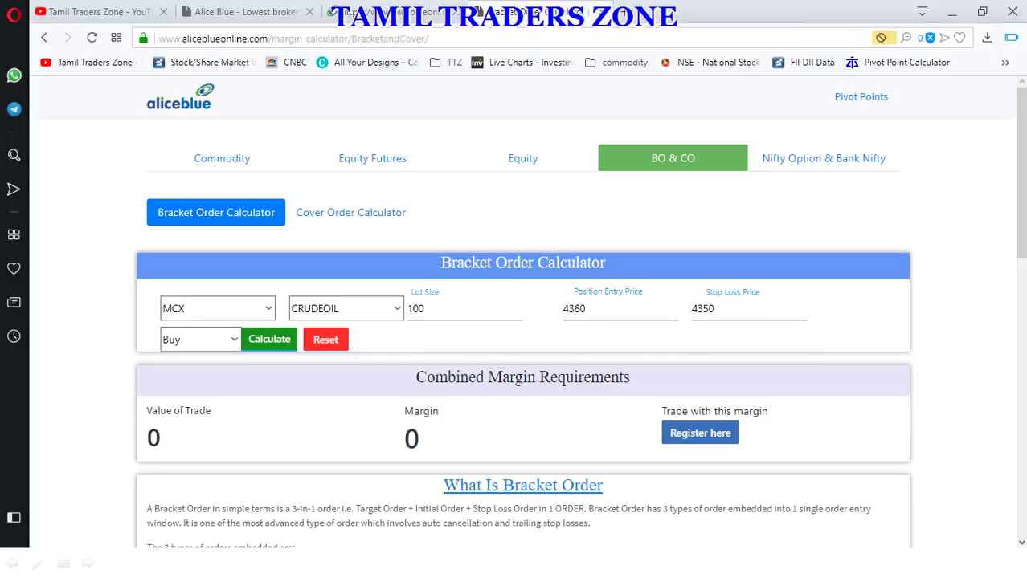
key(Return)
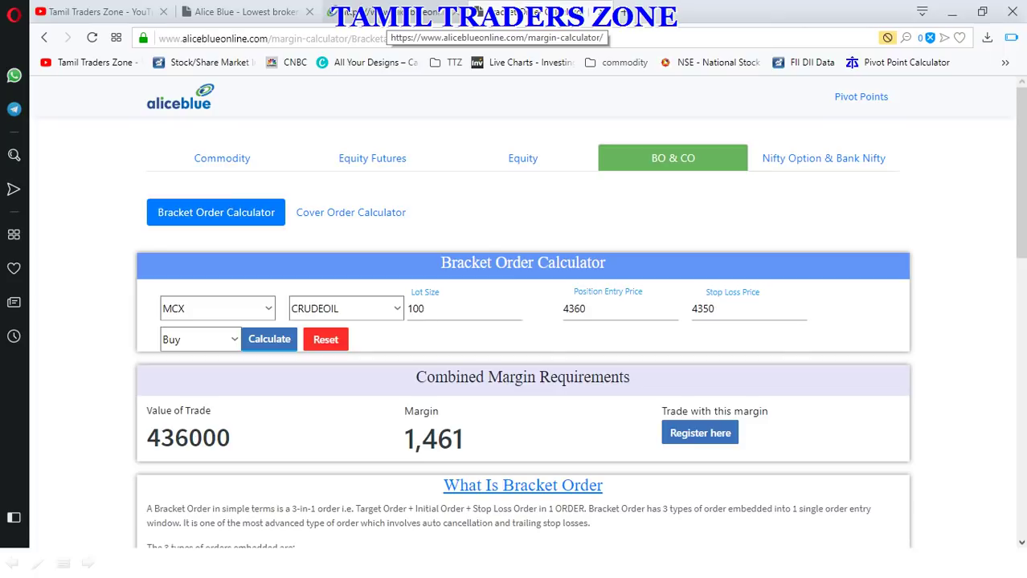
- Check the commodity margin list, and choose NICKEL as the MCX commodity in the bracket order calculator
click(478, 11)
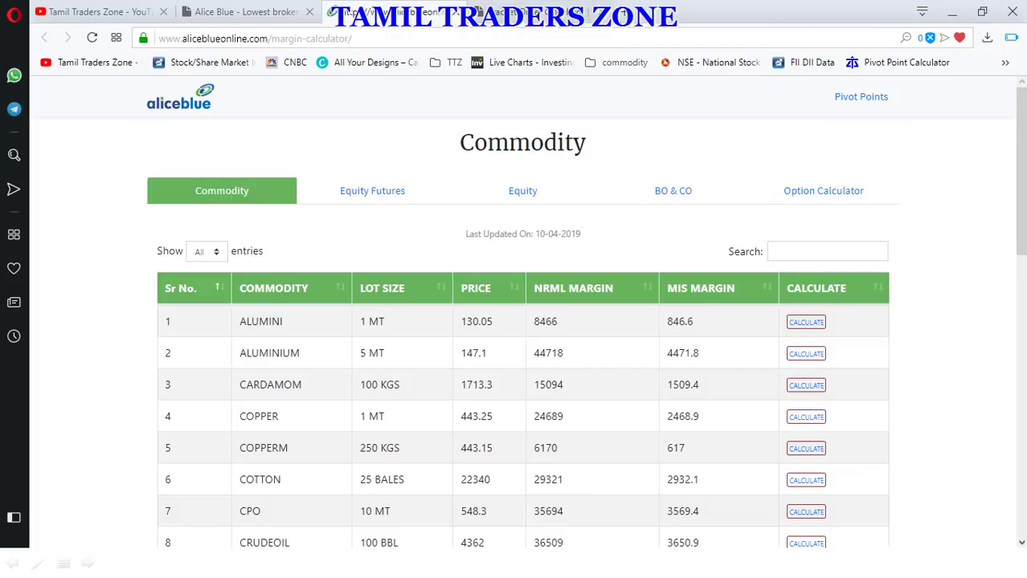
click(531, 11)
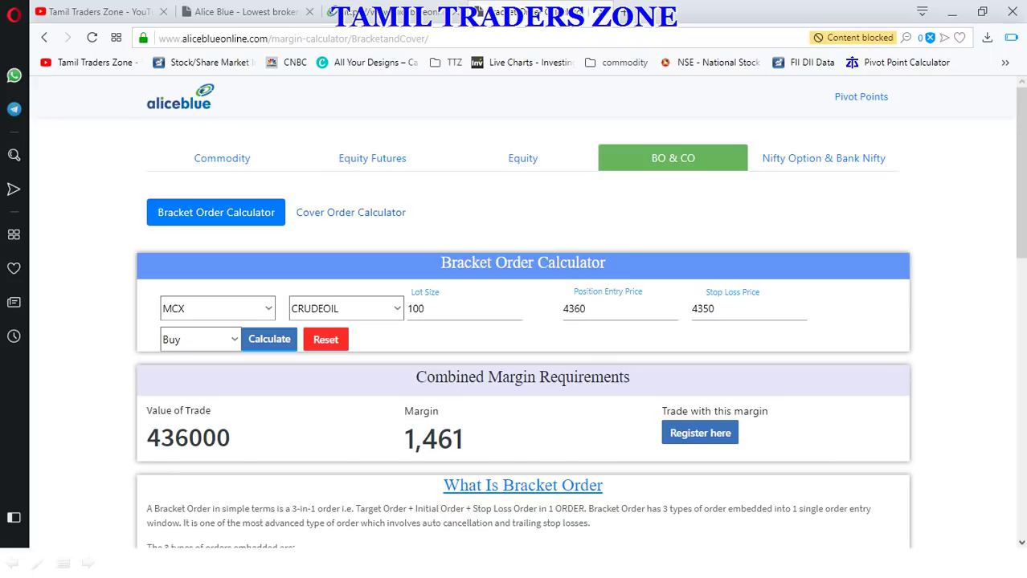
click(396, 308)
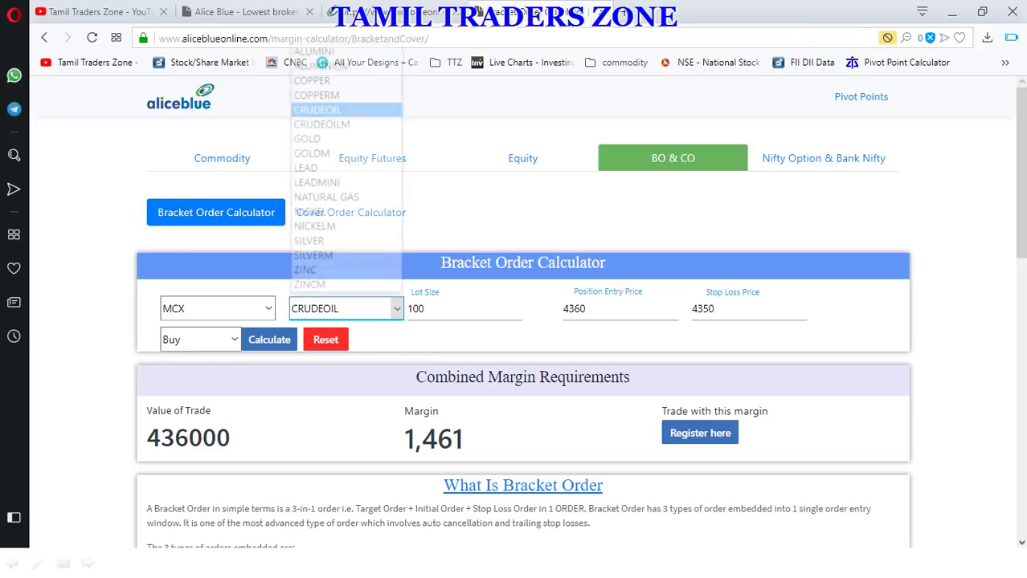
key(n)
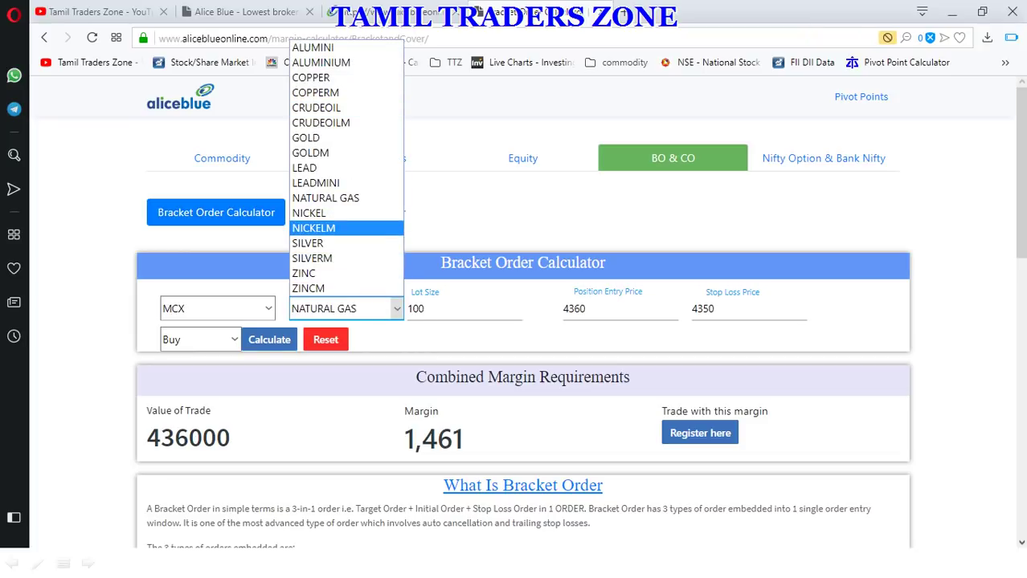
click(313, 213)
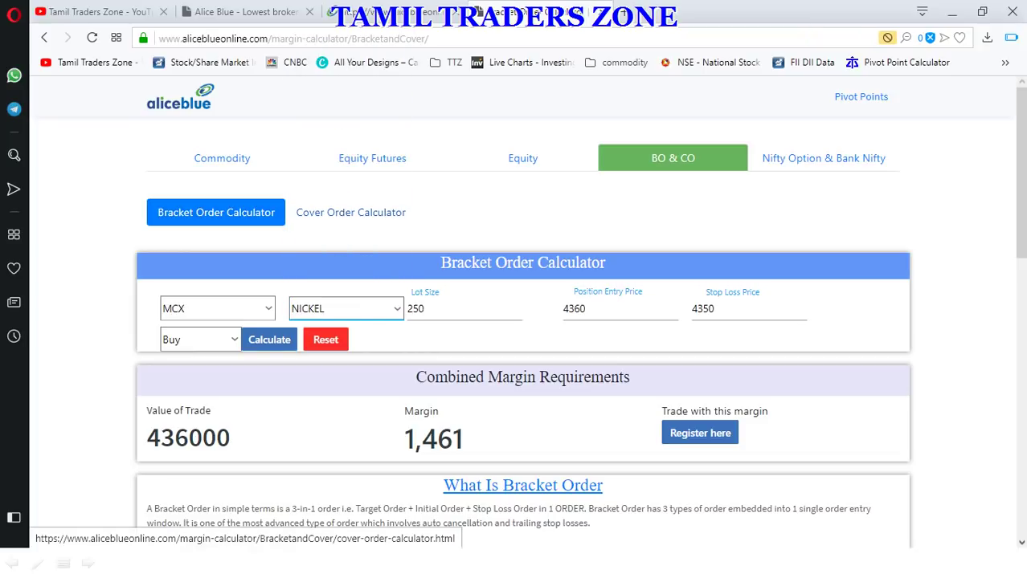
- Switch the bracket order calculator to the NSE FO segment and choose NIFTY 50 as the contract
click(267, 308)
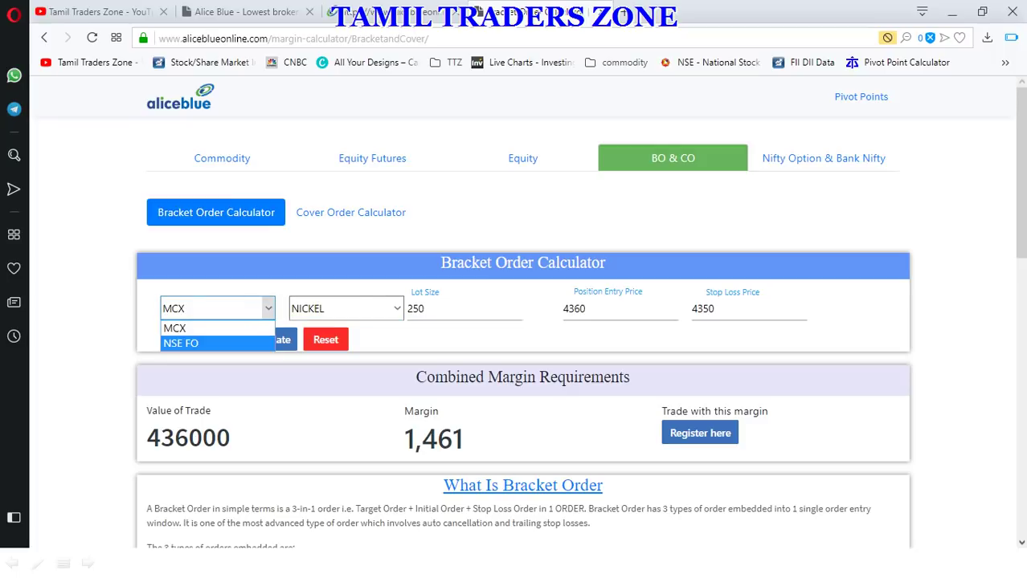
click(216, 343)
click(409, 308)
key(n)
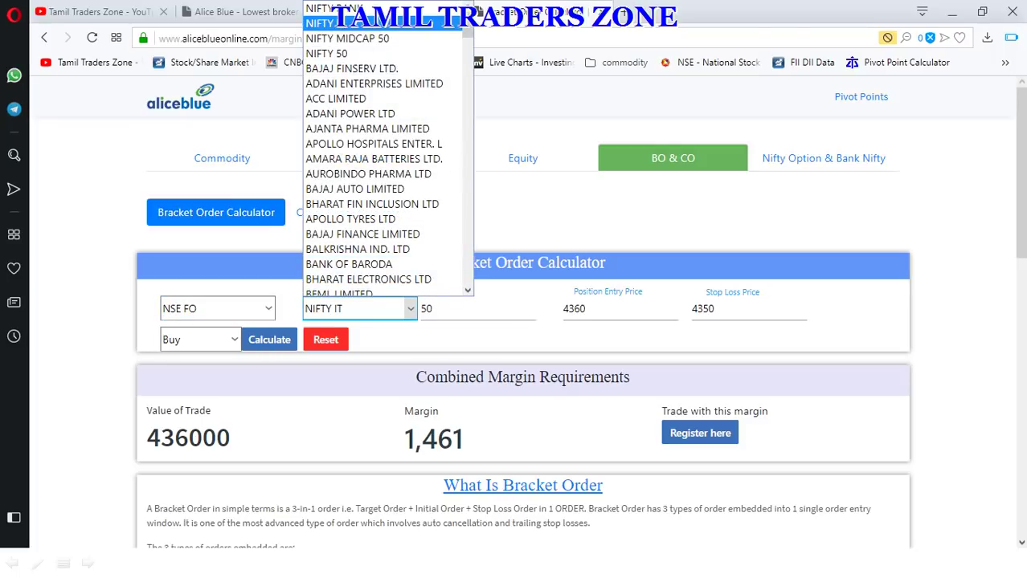
key(Down)
key(Down)
key(Up)
key(Up)
key(Down)
key(Down)
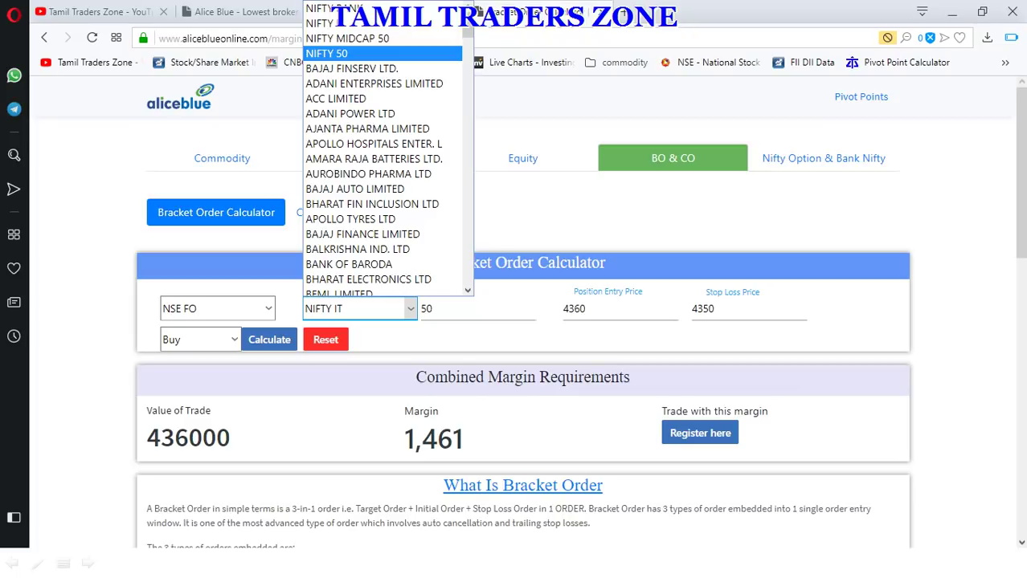
key(Return)
- Calculate the NIFTY 50 bracket order margin with a position entry price of 11500 and a stop loss price of 11350
click(570, 309)
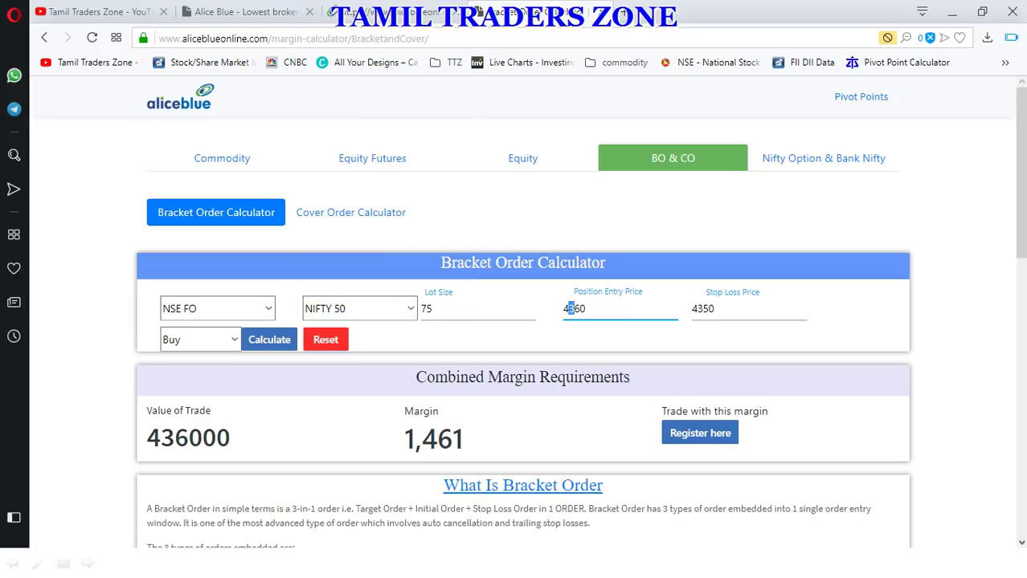
double_click(570, 309)
text(11500)
key(Tab)
text(1)
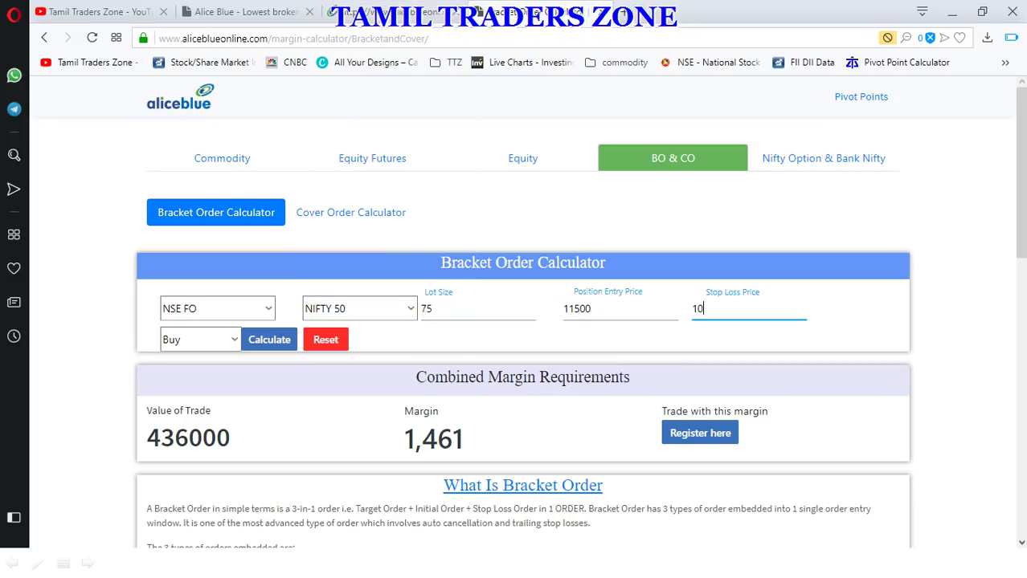
text(1350)
click(269, 339)
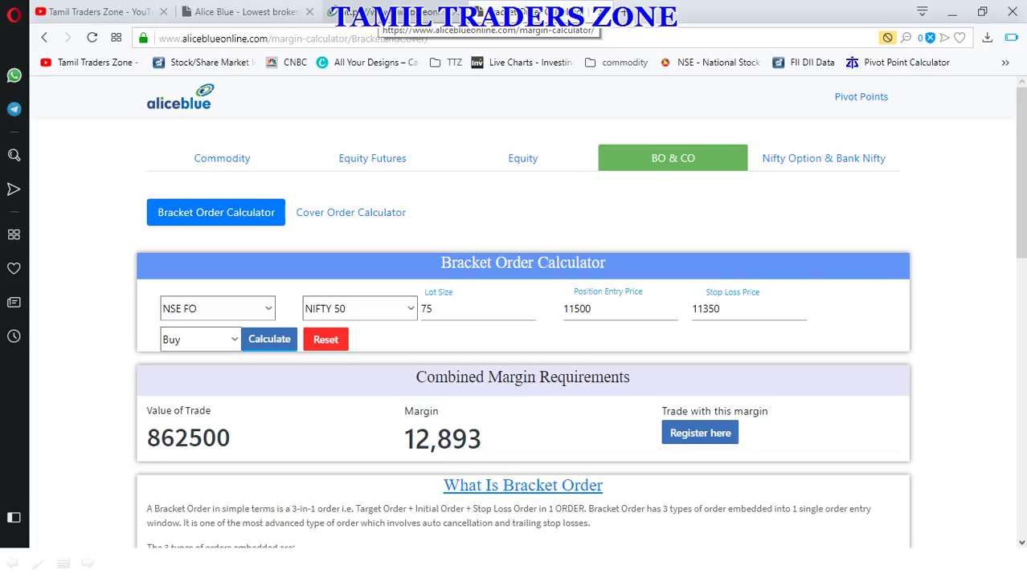
- Look through the Equity Futures and Equity margin lists, and search the Equity Futures list for NIFTY
click(377, 12)
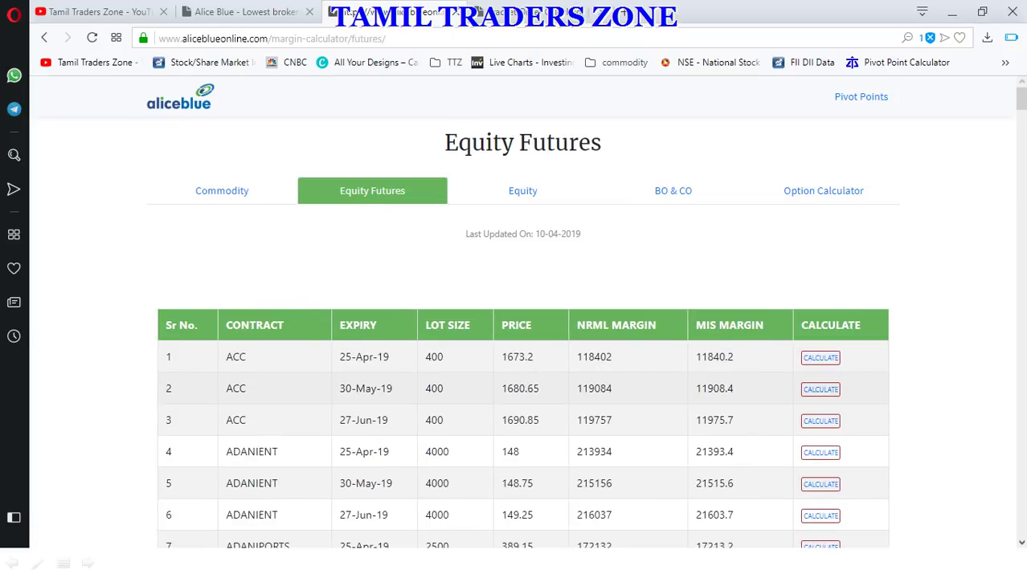
scroll(523, 401, down, 3)
scroll(523, 417, up, 3)
click(522, 191)
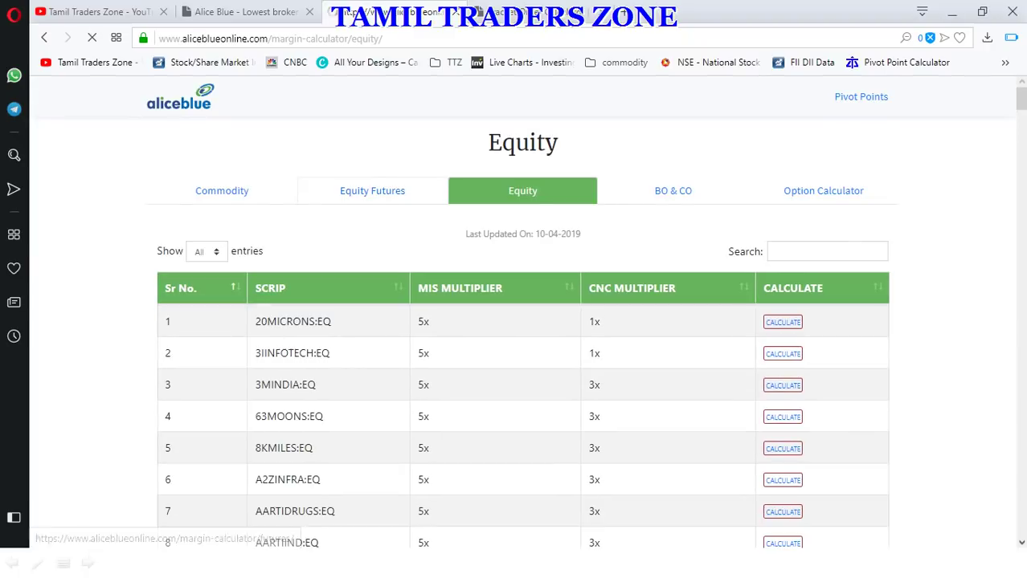
click(372, 191)
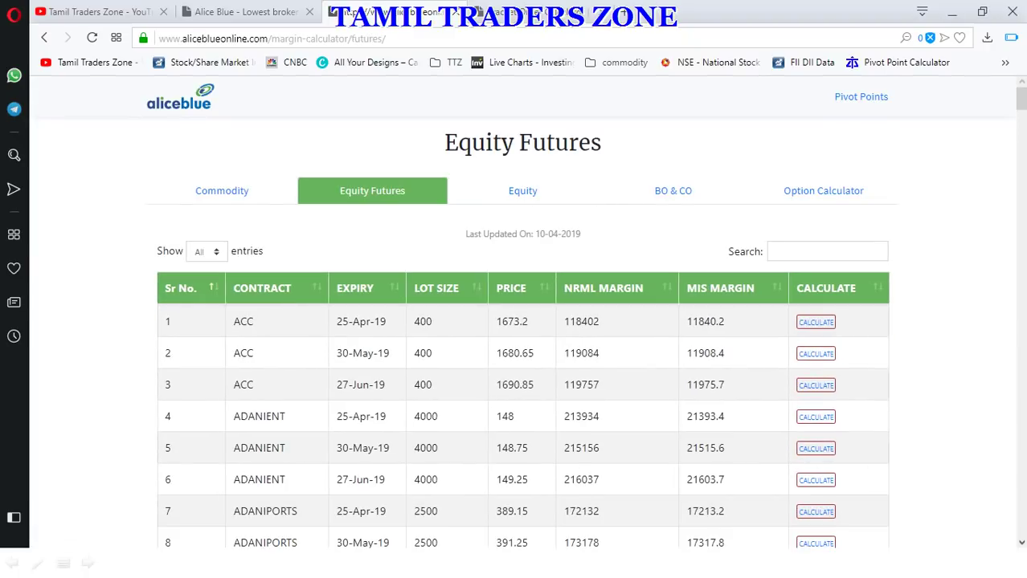
click(827, 250)
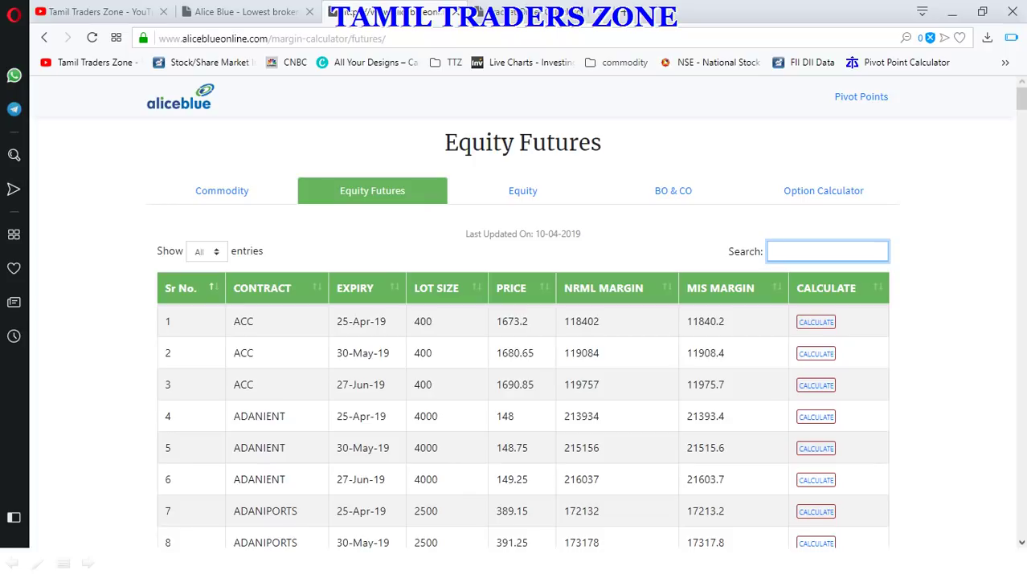
text(NIFTY)
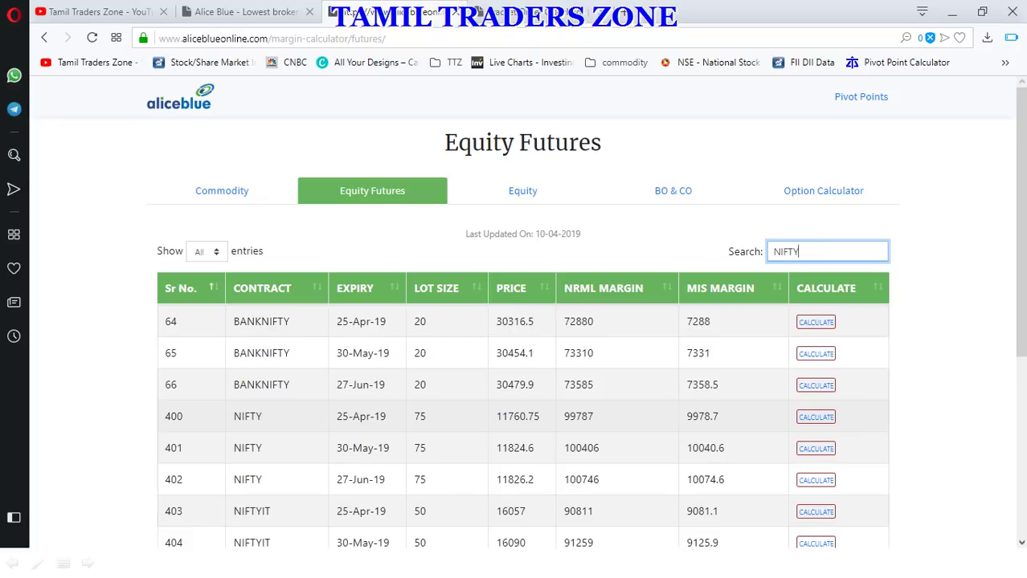
- Recalculate the NIFTY 50 bracket order margin with a position entry price of 11760 and a stop loss price of 11650
click(537, 12)
double_click(586, 309)
text(117)
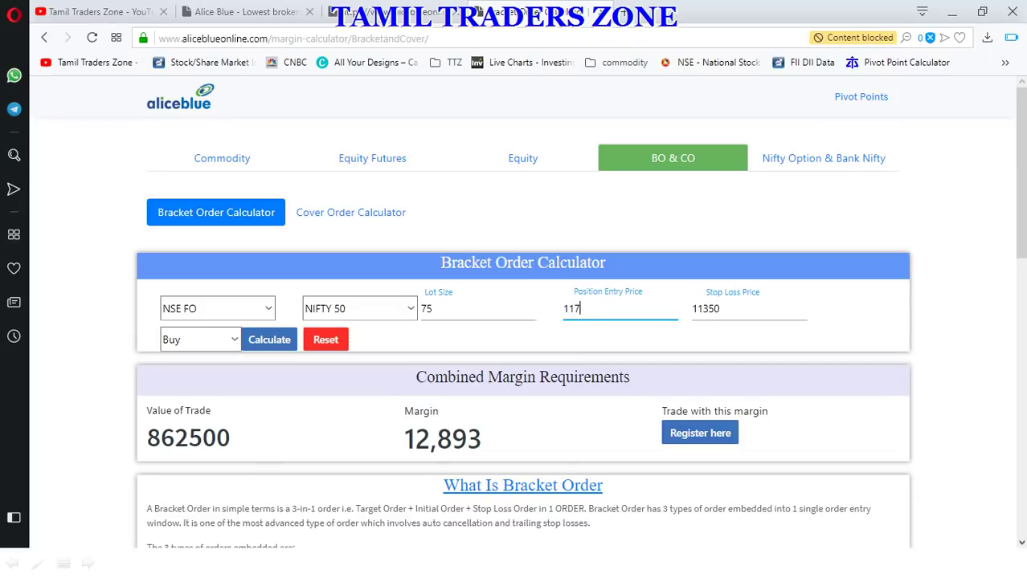
text(60)
key(Tab)
text(11)
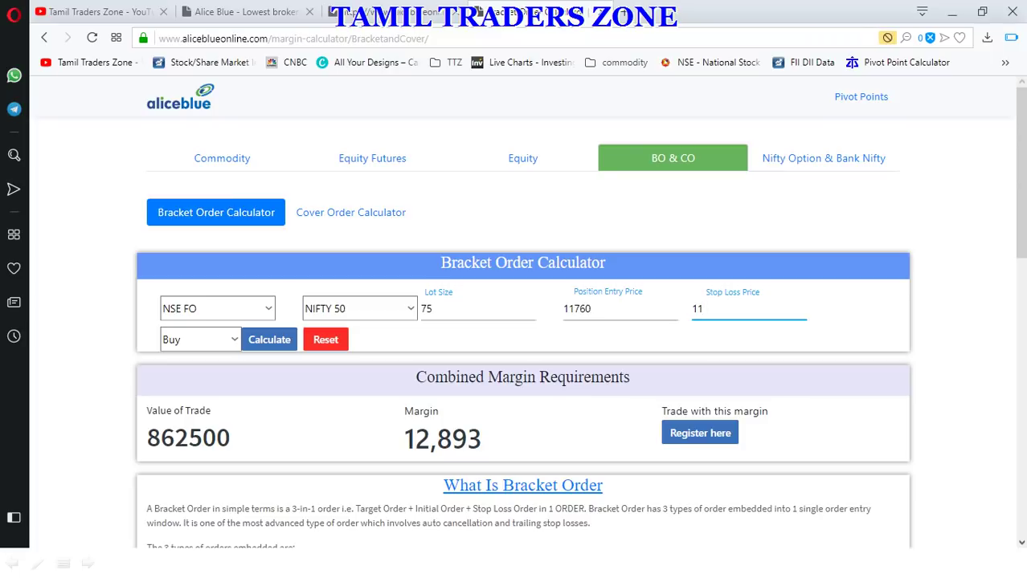
text(650)
click(269, 339)
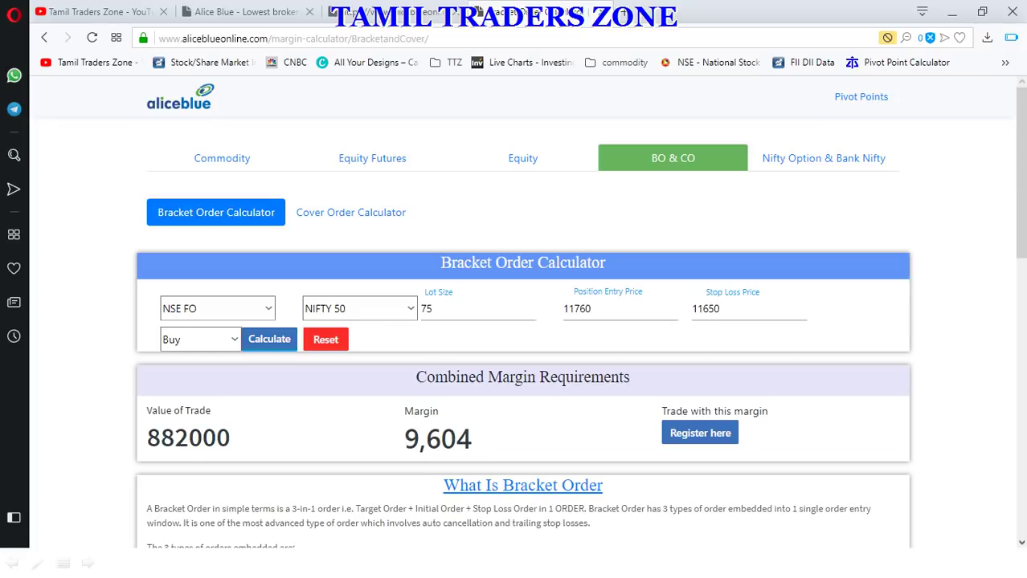
- Set the NIFTY 50 stop loss price to 11700 and recalculate the bracket order margin
click(719, 309)
key(BackSpace)
key(BackSpace)
key(BackSpace)
text(500)
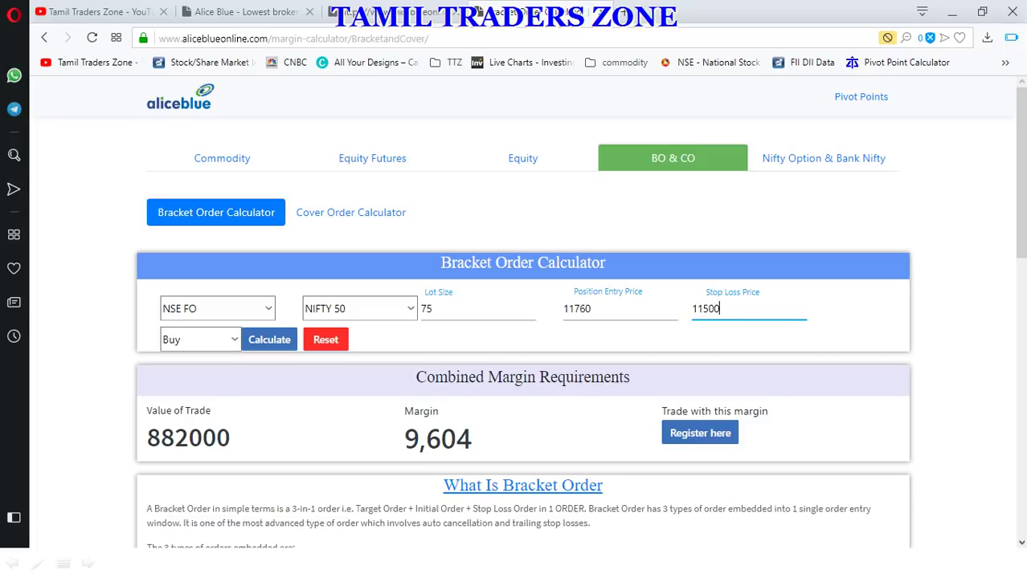
text(\\)
key(BackSpace)
key(BackSpace)
key(BackSpace)
key(BackSpace)
key(BackSpace)
text(700)
click(269, 340)
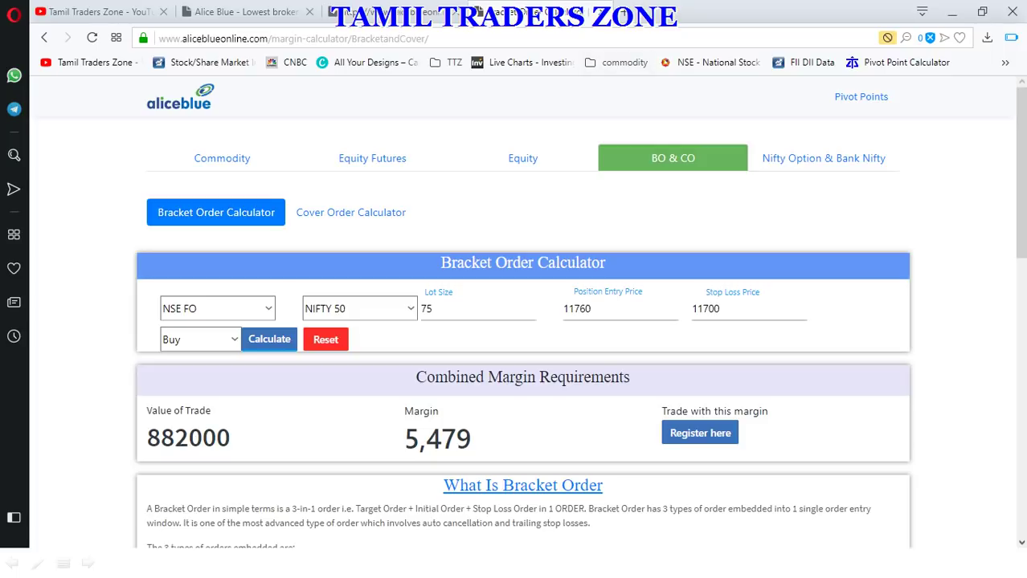
- Return to the top of the Alice Blue home page
click(241, 11)
scroll(523, 346, up, 4)
scroll(523, 337, up, 3)
key(alt+Tab)
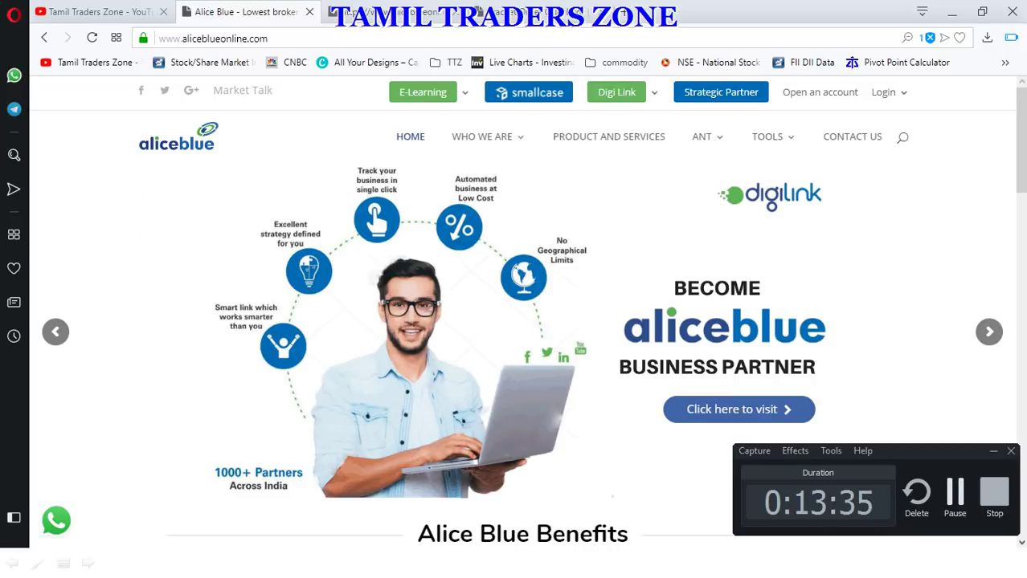
click(993, 451)
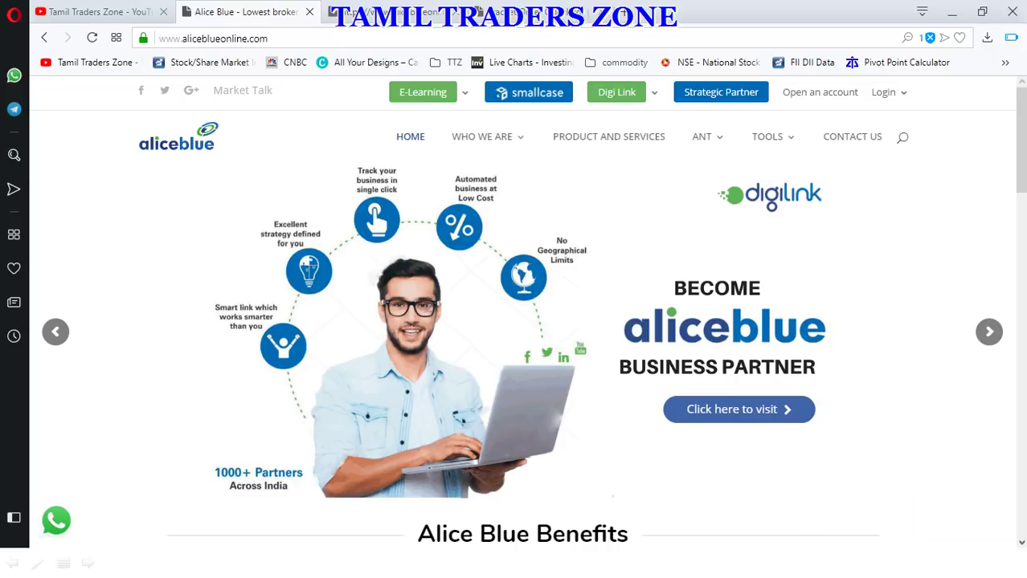